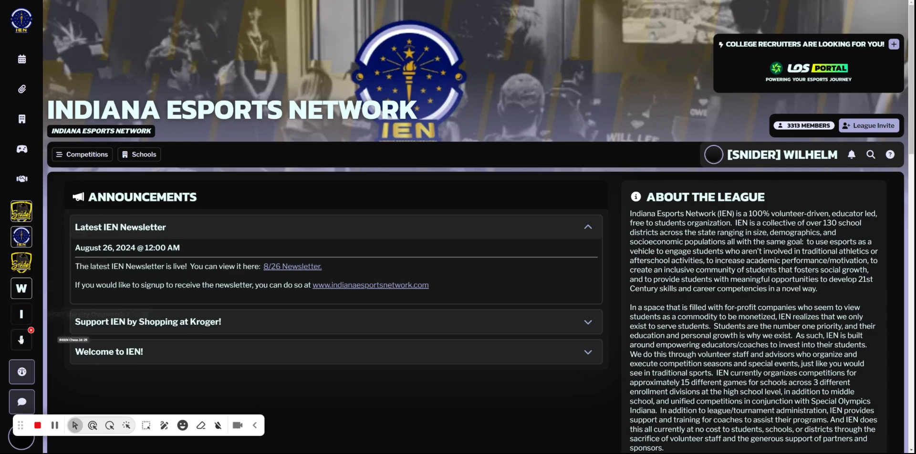
# Remove the IHSEN Chess 24-25 and IHSEN Varsity Overwatch 2 24-25 shortcuts from the sidebar.
pyautogui.click(31, 330)
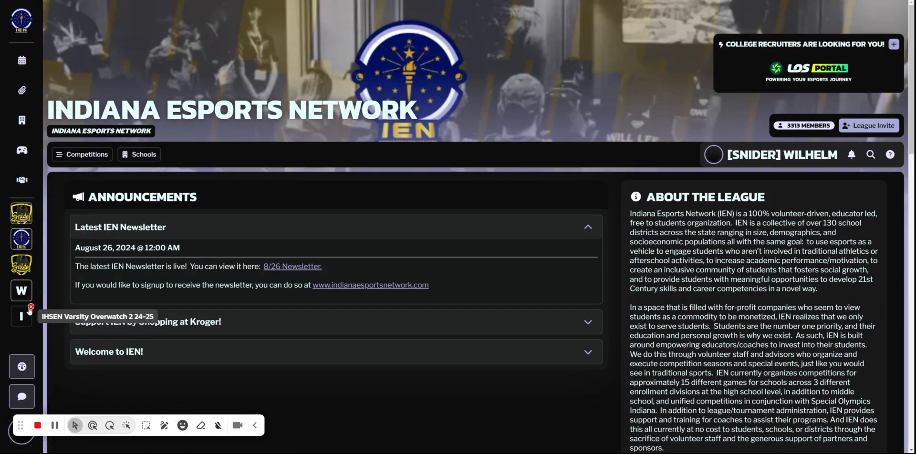
pyautogui.click(31, 307)
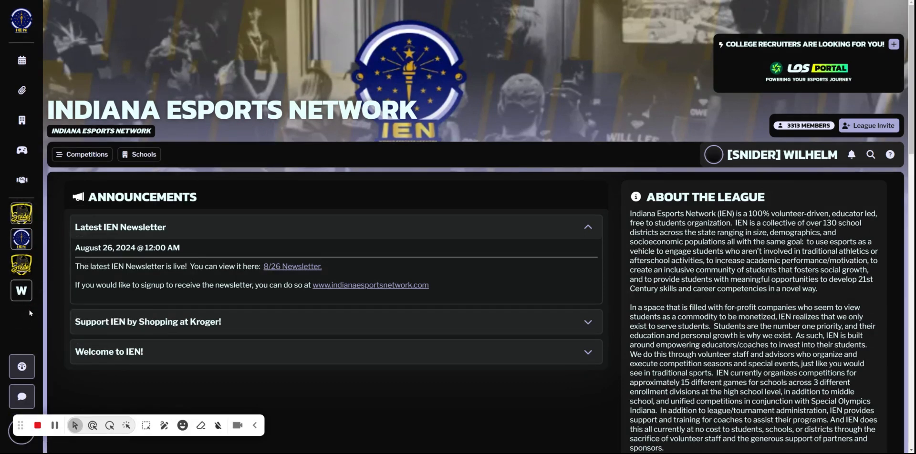
# Search the league's schools for "snid" and open the Snider High School details.
pyautogui.click(21, 120)
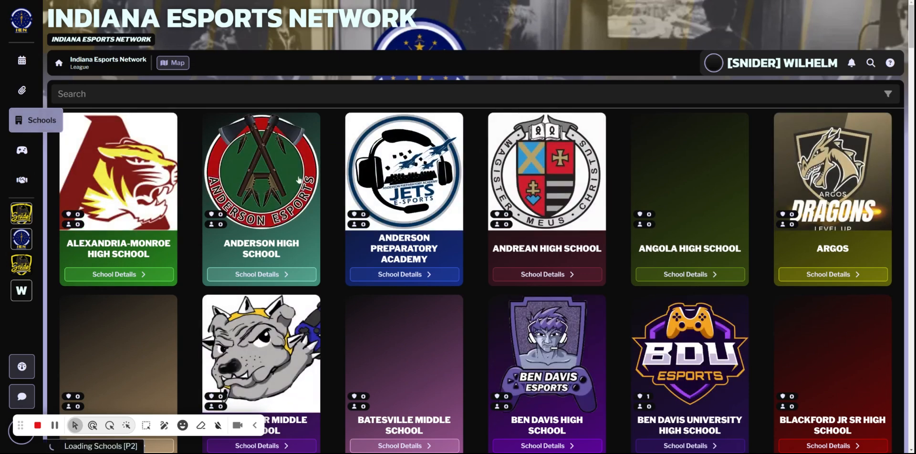
pyautogui.write('snid')
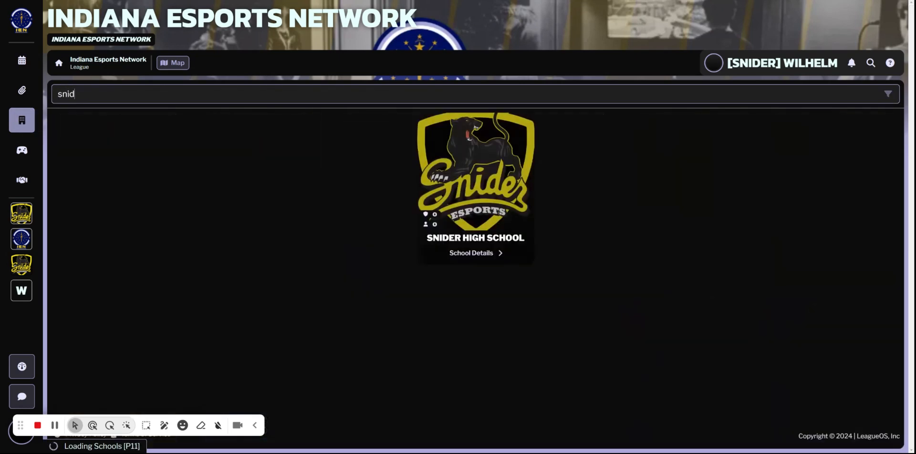
pyautogui.click(511, 253)
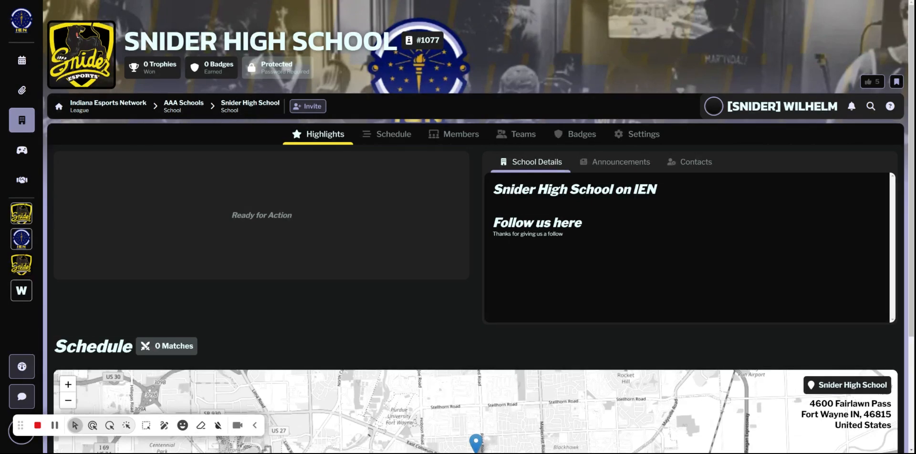
# Review the Snider High School invite options, including the Player and Manager roles, and close them without activating a link.
pyautogui.click(303, 107)
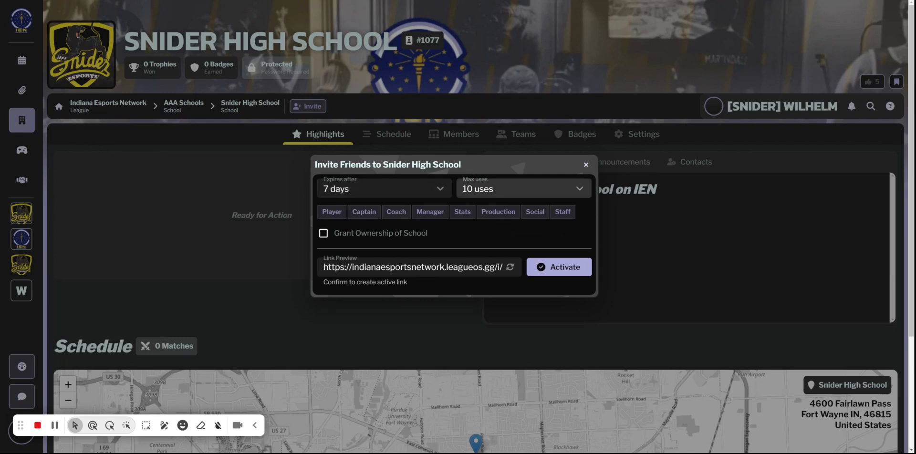
pyautogui.click(328, 214)
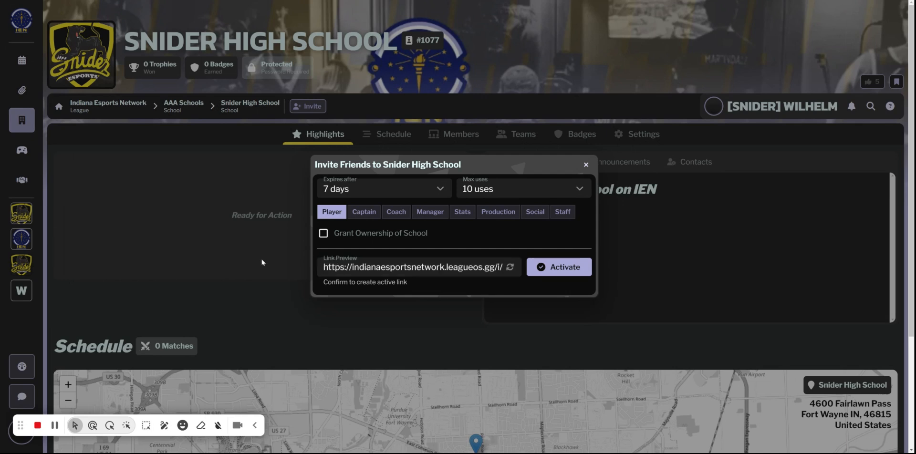
pyautogui.click(341, 216)
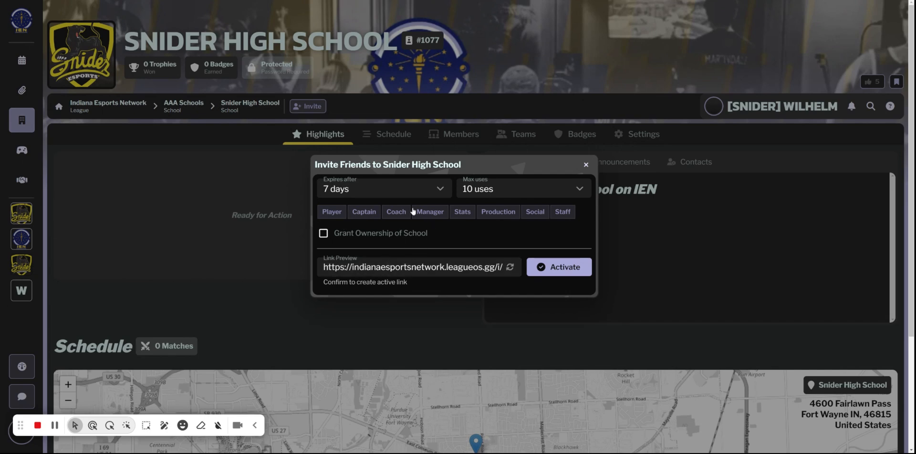
pyautogui.click(430, 212)
pyautogui.click(586, 165)
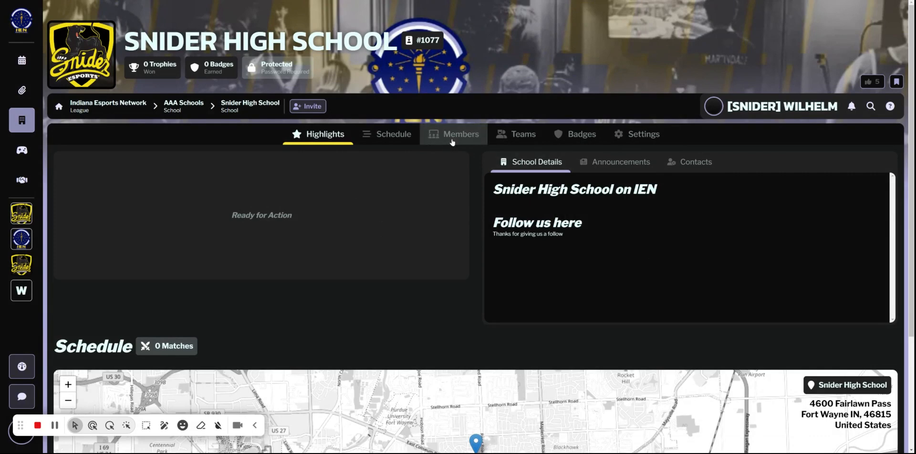
# Look through Snider High School's member list and its team list.
pyautogui.click(437, 135)
pyautogui.scroll(-6, 288, 282)
pyautogui.scroll(6, 288, 273)
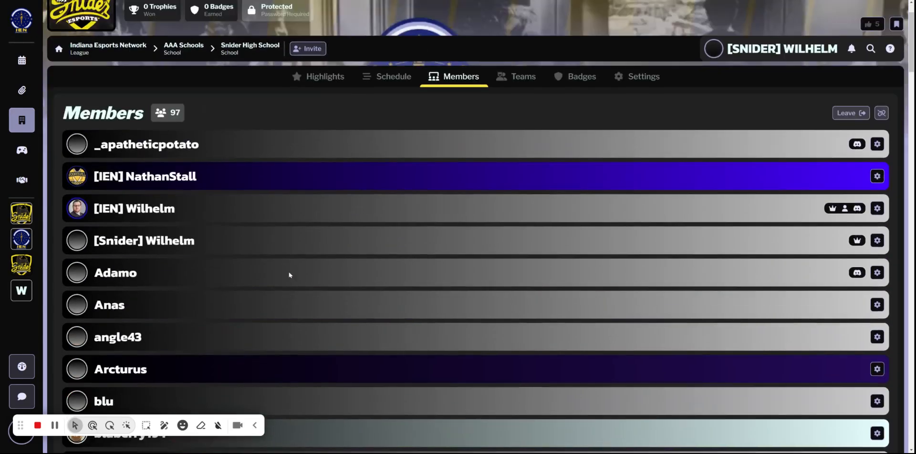
pyautogui.click(515, 136)
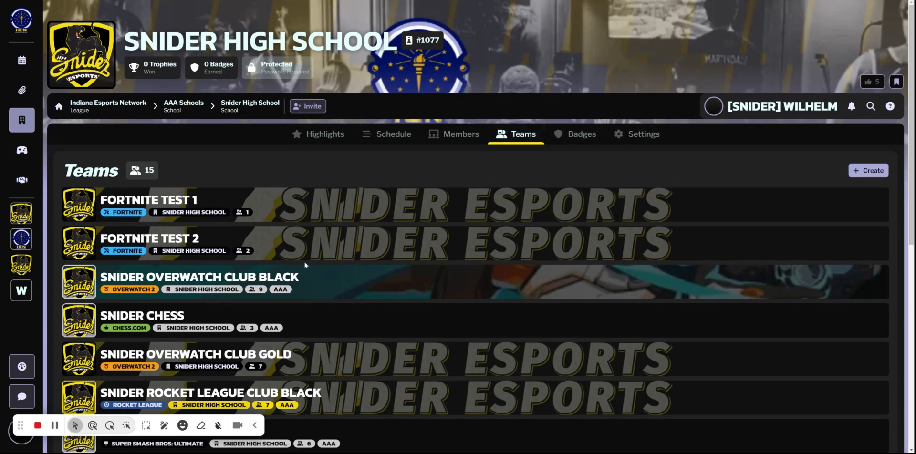
pyautogui.scroll(-9, 305, 266)
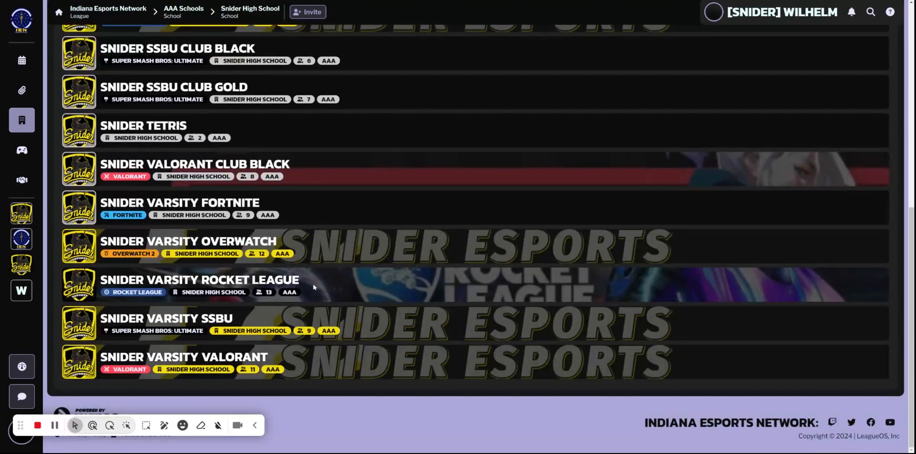
pyautogui.scroll(10, 305, 265)
pyautogui.scroll(1, 314, 287)
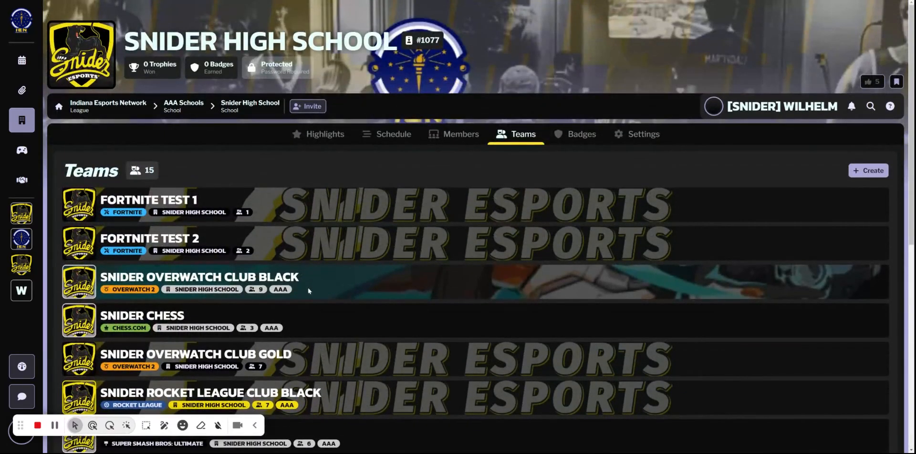
# Start a new team for the school and name it "Snider Rocket League Club".
pyautogui.click(875, 172)
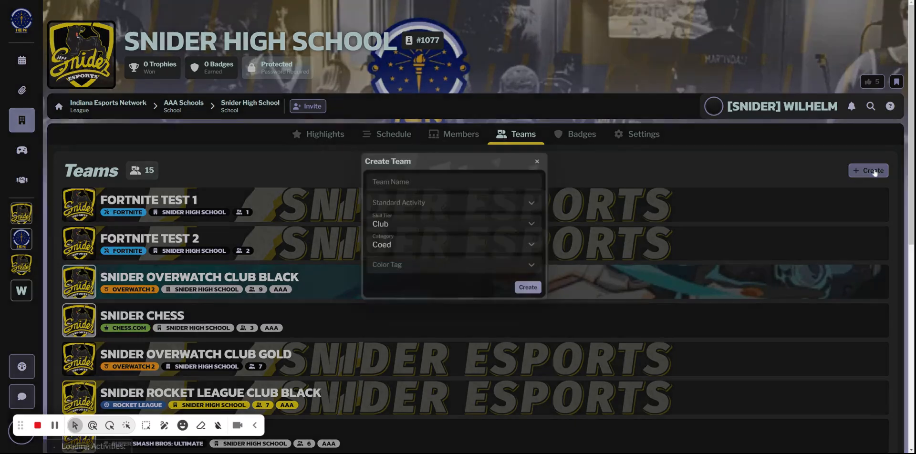
pyautogui.click(457, 178)
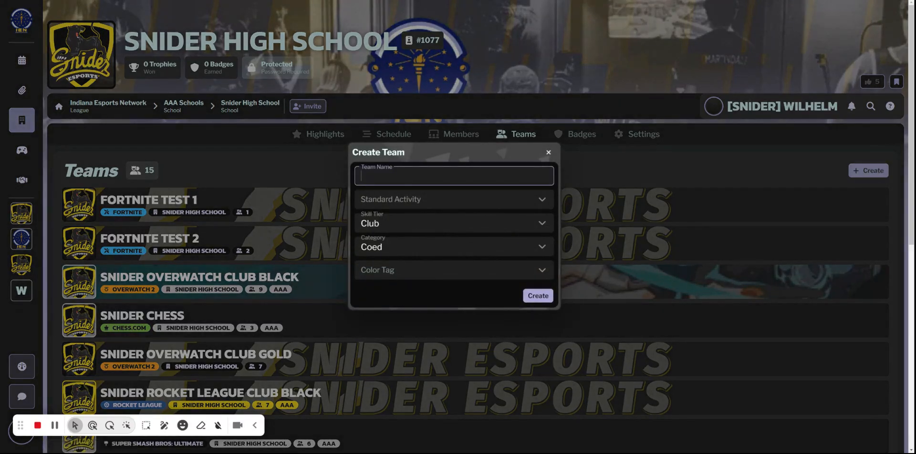
pyautogui.write('Snider Rocket League Club')
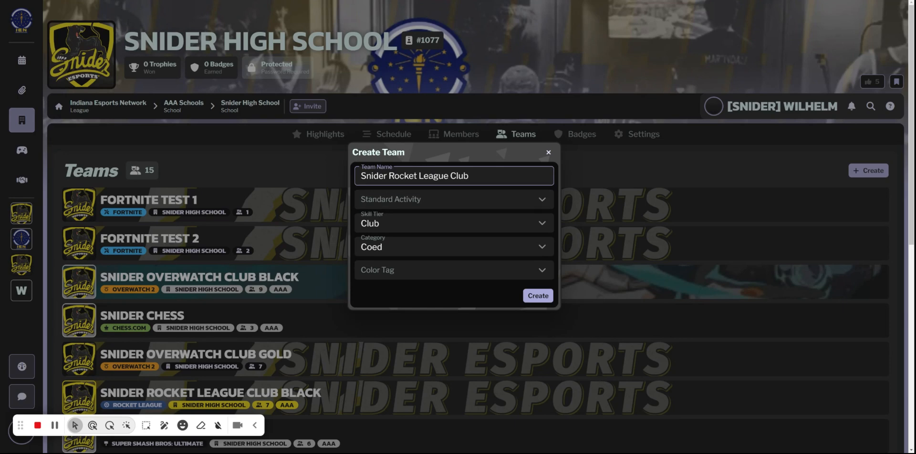
# Choose Rocket League as the new team's standard activity.
pyautogui.click(489, 199)
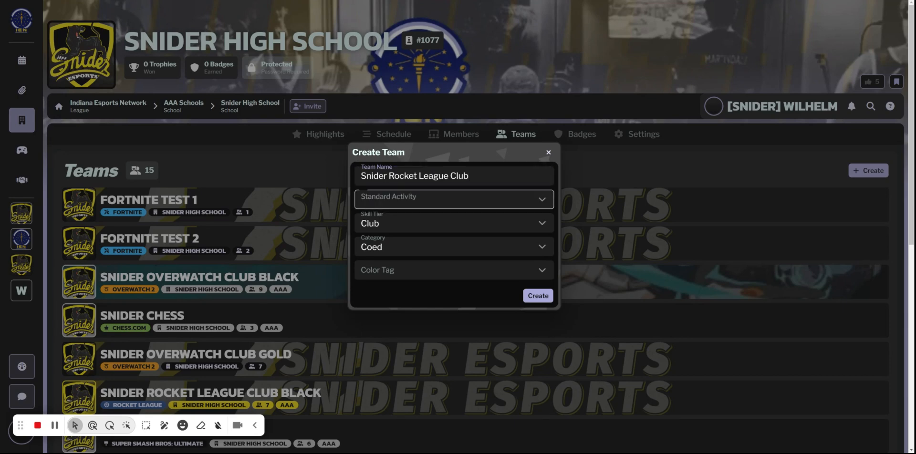
pyautogui.scroll(-2, 441, 268)
pyautogui.scroll(-12, 451, 292)
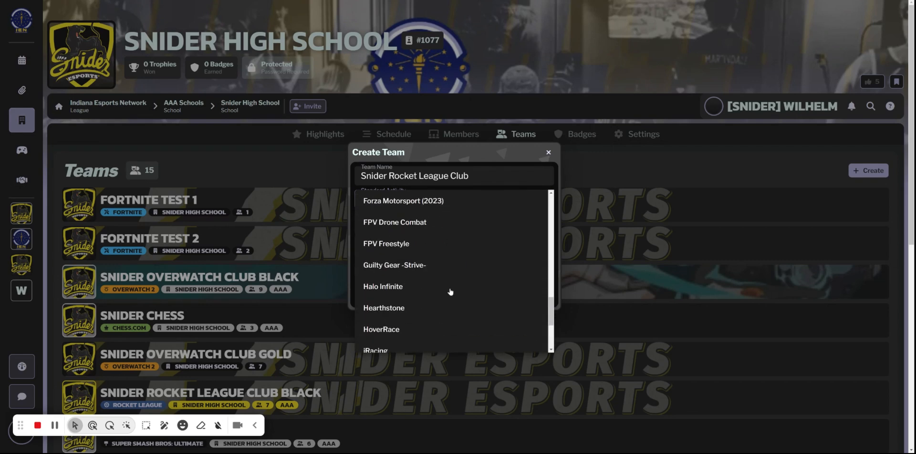
pyautogui.scroll(-12, 451, 292)
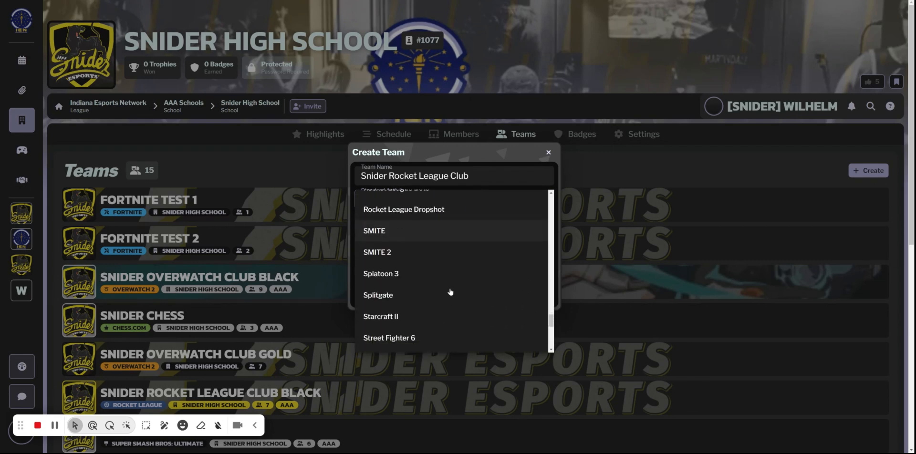
pyautogui.scroll(5, 450, 292)
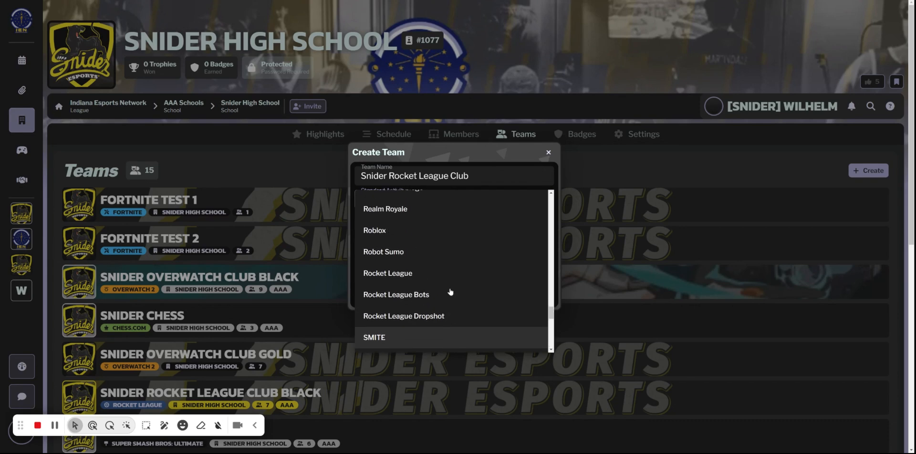
pyautogui.click(389, 275)
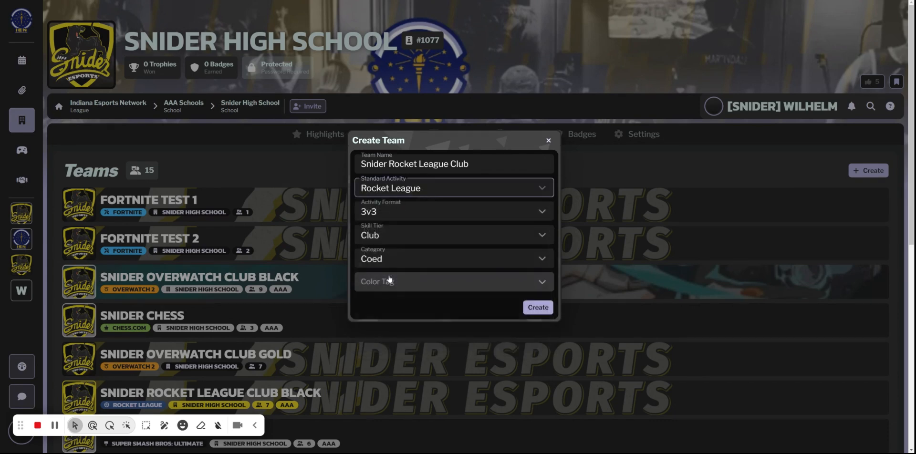
# Keep the new team's activity format at 3v3, skill tier at Club and category at Coed.
pyautogui.click(390, 210)
pyautogui.click(391, 218)
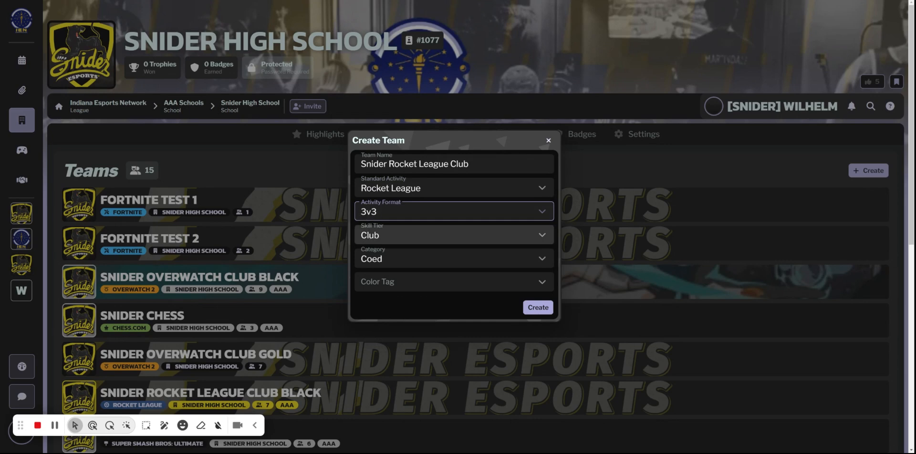
pyautogui.click(399, 236)
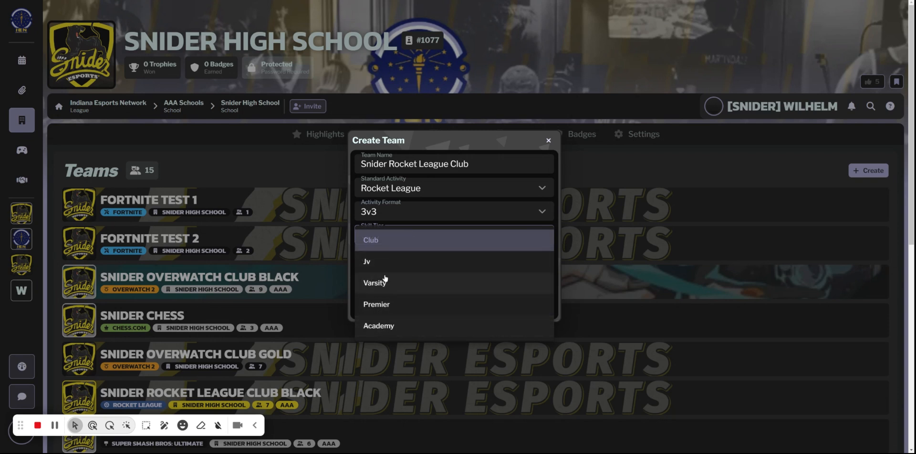
pyautogui.click(408, 237)
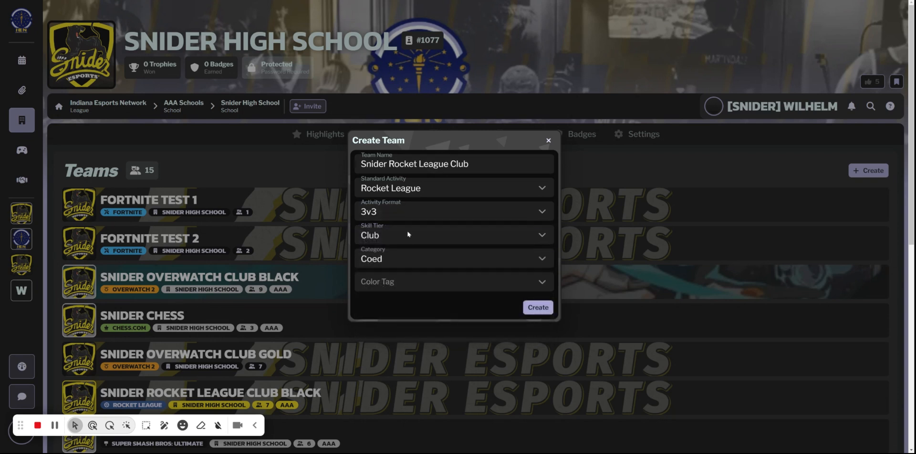
pyautogui.click(412, 258)
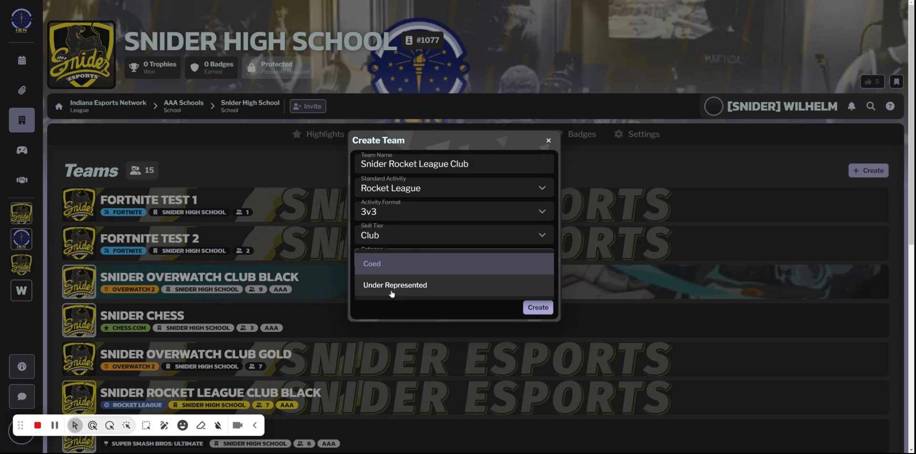
pyautogui.click(410, 264)
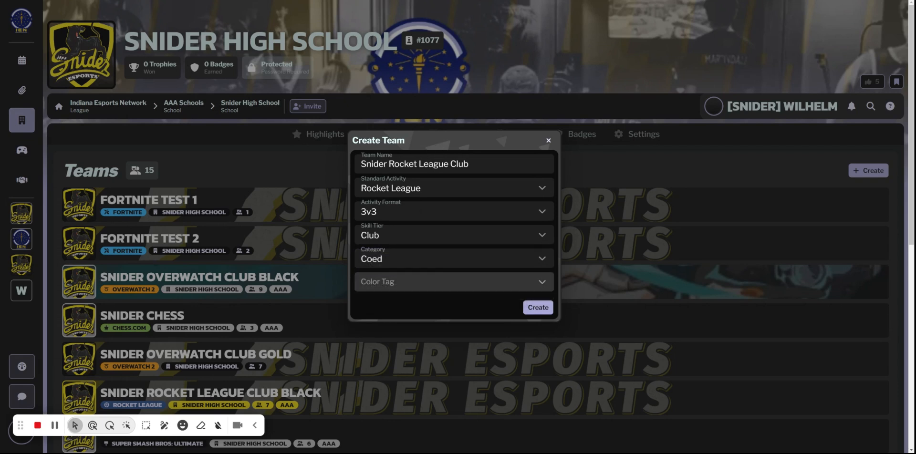
# Choose Black as the color tag and try to create the Snider Rocket League Club team.
pyautogui.click(430, 282)
pyautogui.scroll(-5, 416, 333)
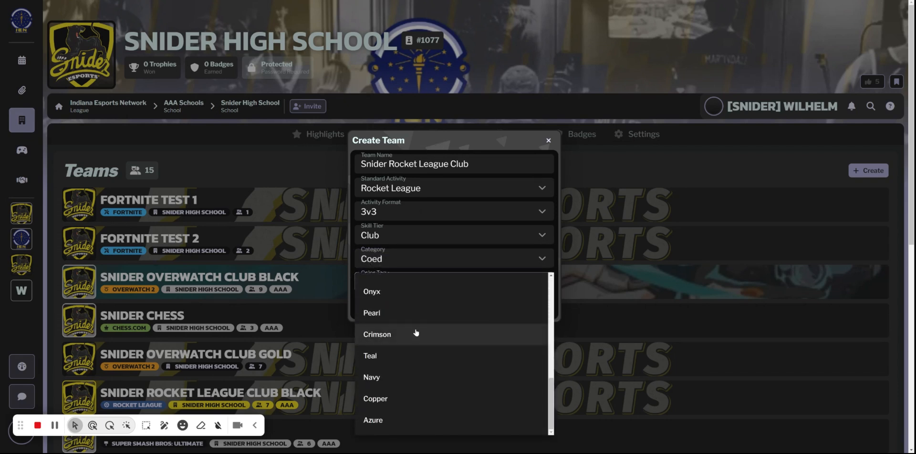
pyautogui.scroll(5, 416, 356)
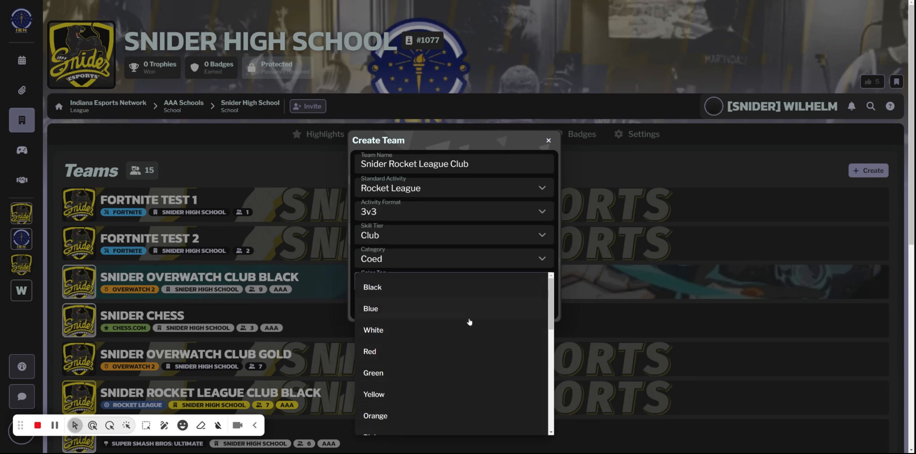
pyautogui.click(427, 289)
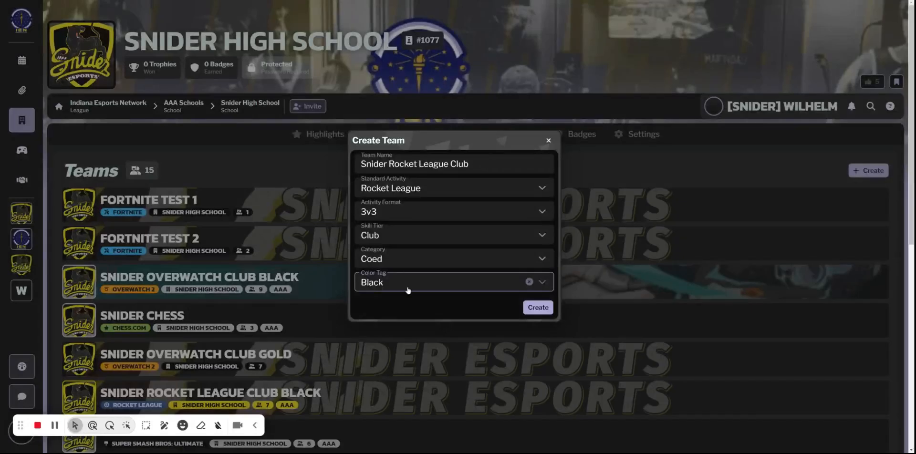
pyautogui.click(537, 308)
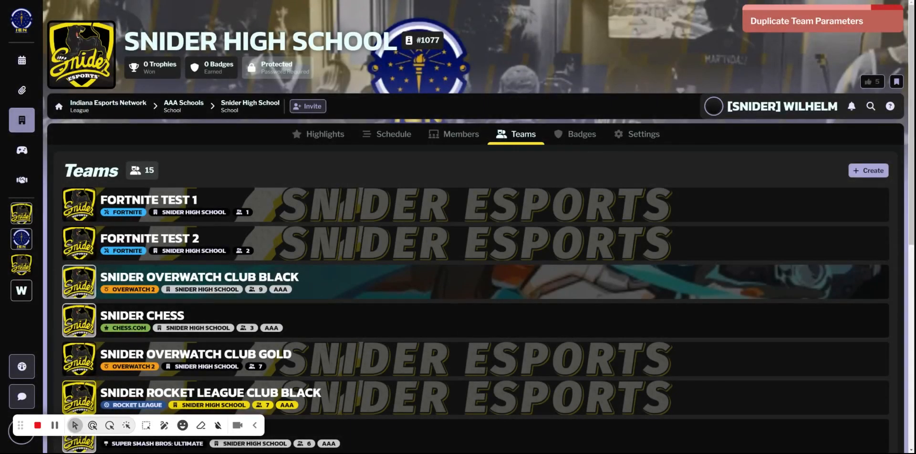
# Examine the school's existing teams, from the Fortnite test teams down to the varsity teams.
pyautogui.scroll(-5, 266, 340)
pyautogui.scroll(2, 185, 270)
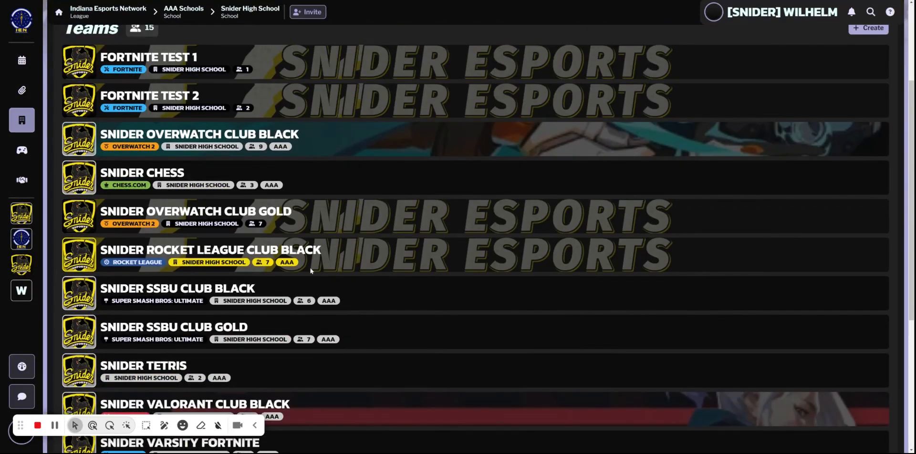
pyautogui.scroll(3, 309, 271)
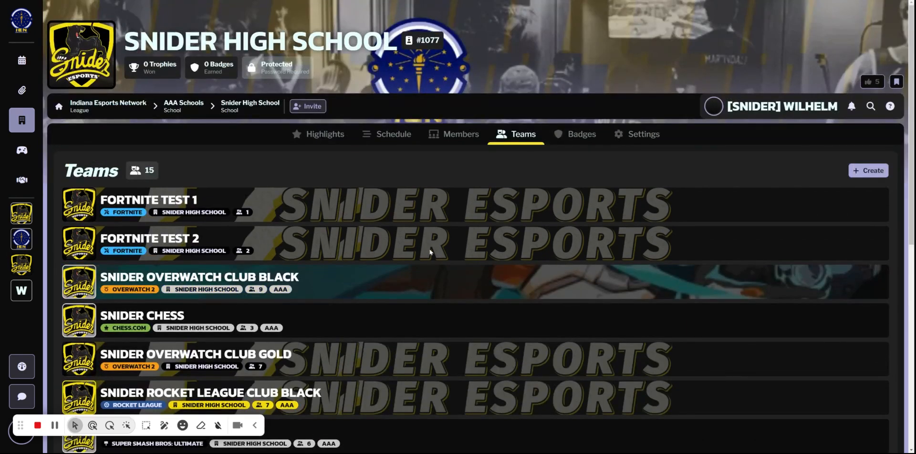
pyautogui.scroll(-6, 345, 322)
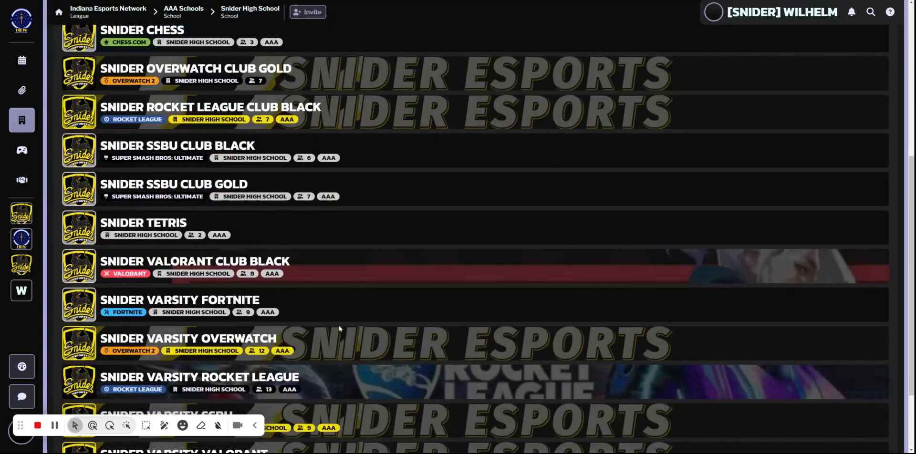
pyautogui.scroll(6, 340, 331)
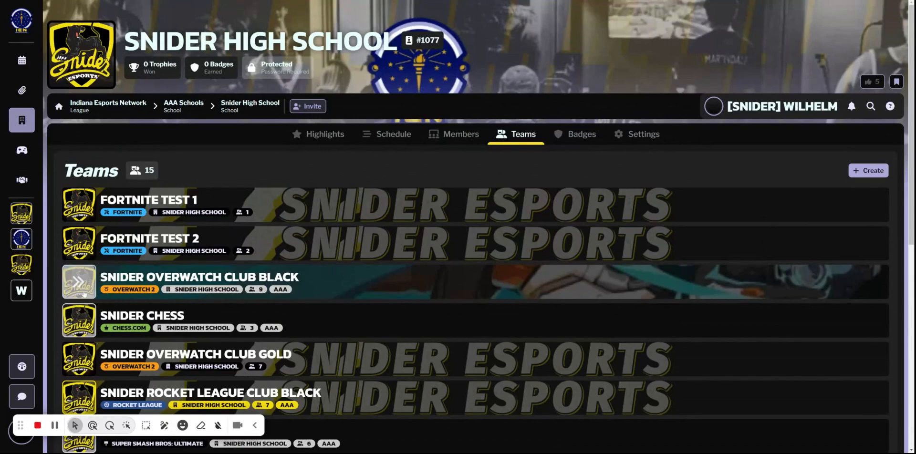
pyautogui.scroll(-4, 79, 267)
pyautogui.scroll(-3, 86, 308)
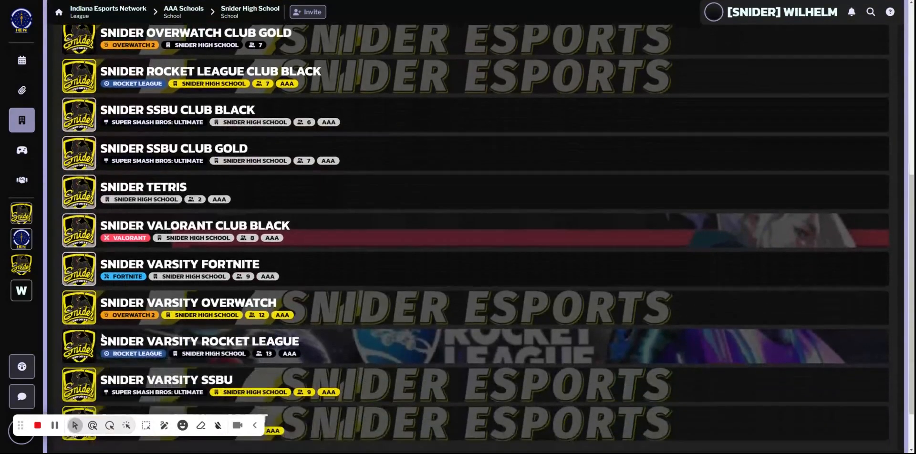
# Open the Snider Varsity Overwatch team and look through its full member list.
pyautogui.click(85, 305)
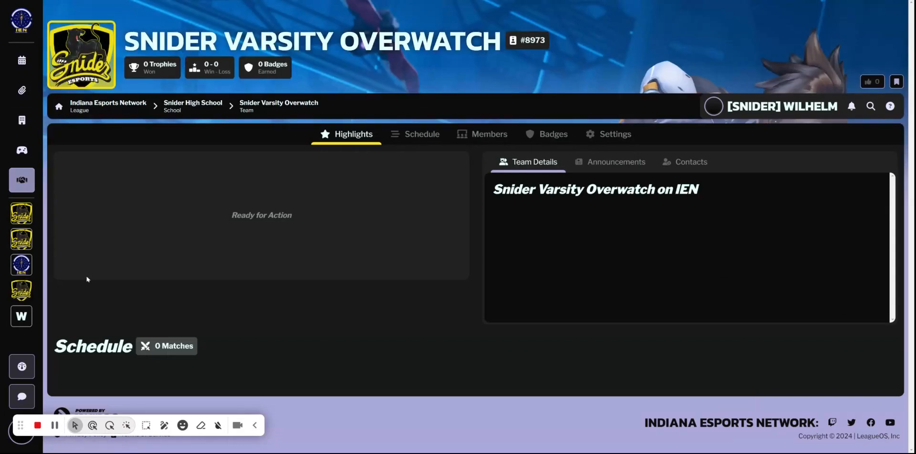
pyautogui.click(469, 141)
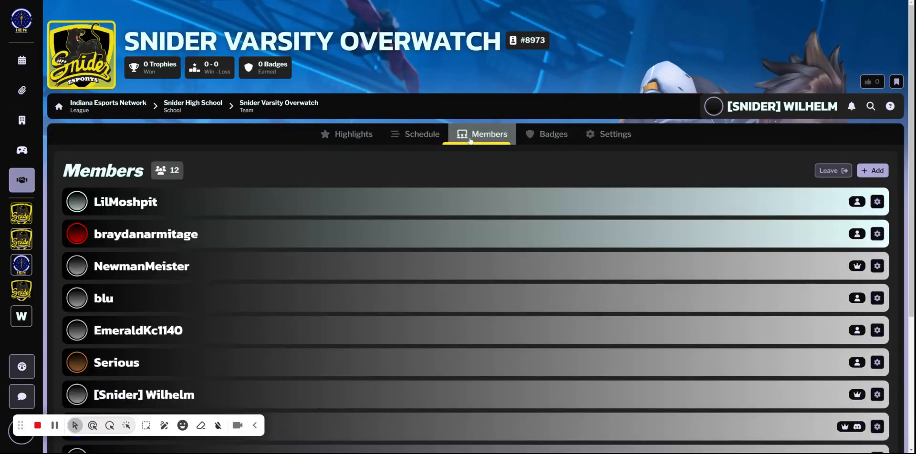
pyautogui.scroll(-2, 394, 291)
pyautogui.scroll(-2, 394, 291)
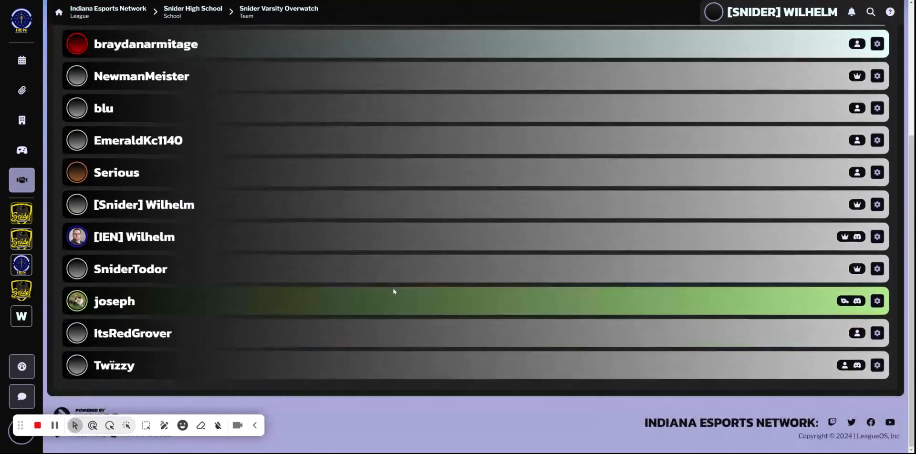
pyautogui.scroll(2, 394, 291)
pyautogui.scroll(-3, 395, 292)
pyautogui.scroll(4, 283, 361)
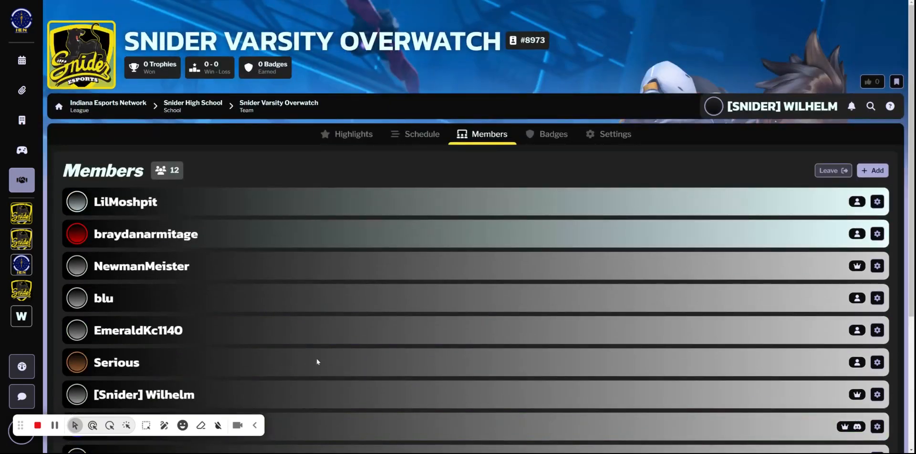
# Examine the team's profile settings, comparing the league profile with the team profile from team name down to team avatar.
pyautogui.click(616, 134)
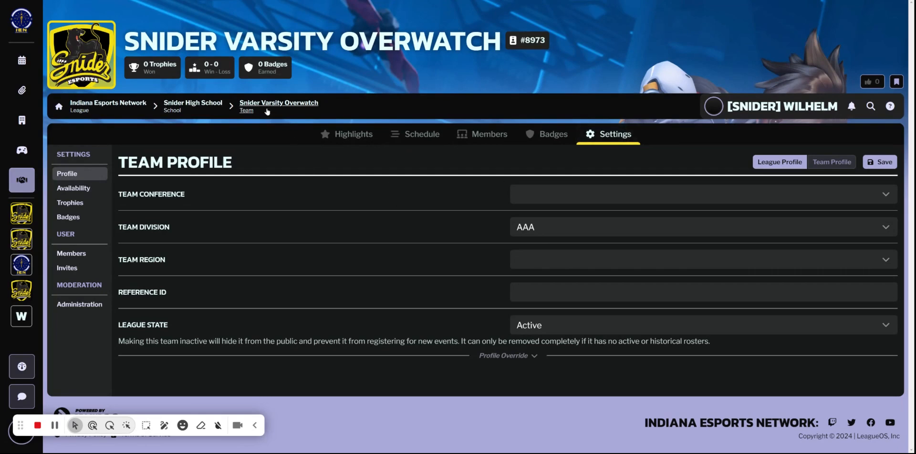
pyautogui.click(843, 163)
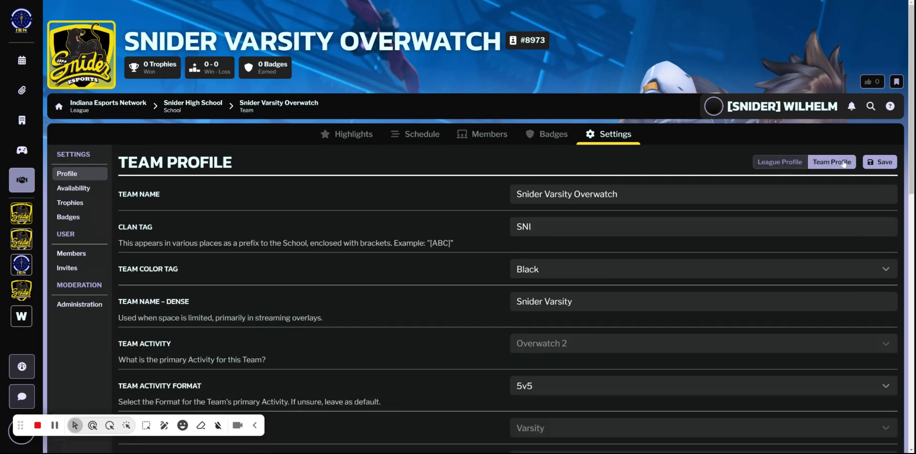
pyautogui.click(772, 168)
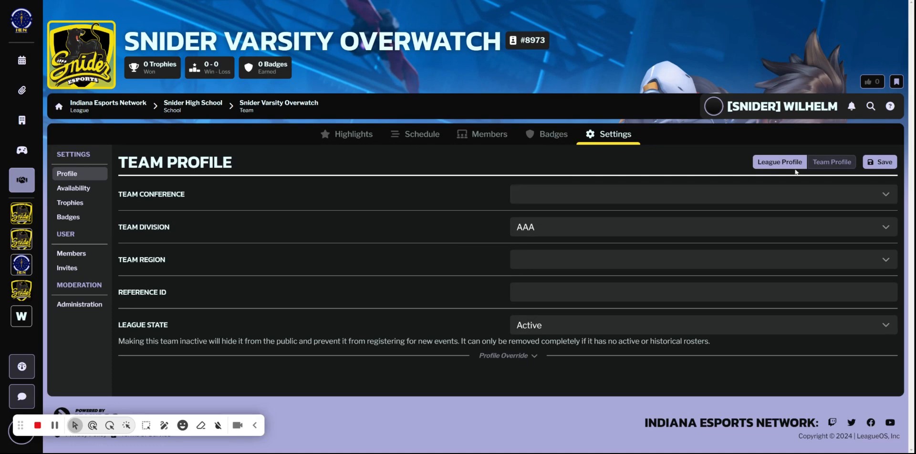
pyautogui.click(837, 163)
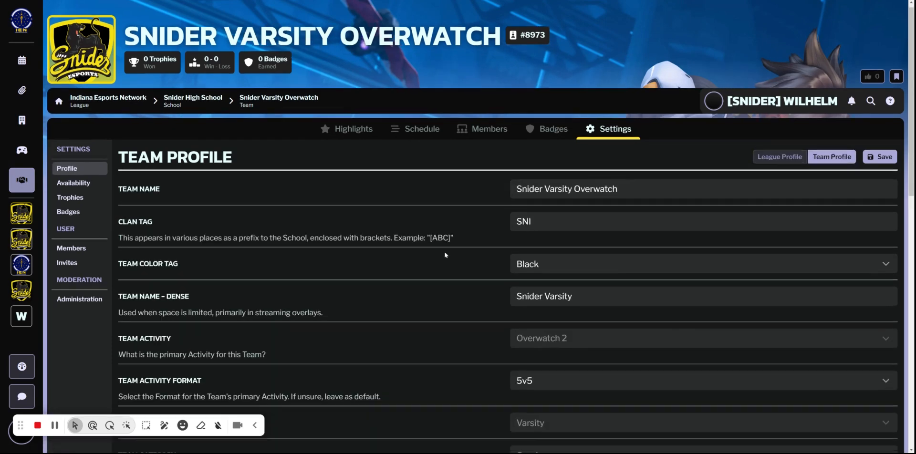
pyautogui.scroll(-2, 446, 247)
pyautogui.scroll(-1, 446, 245)
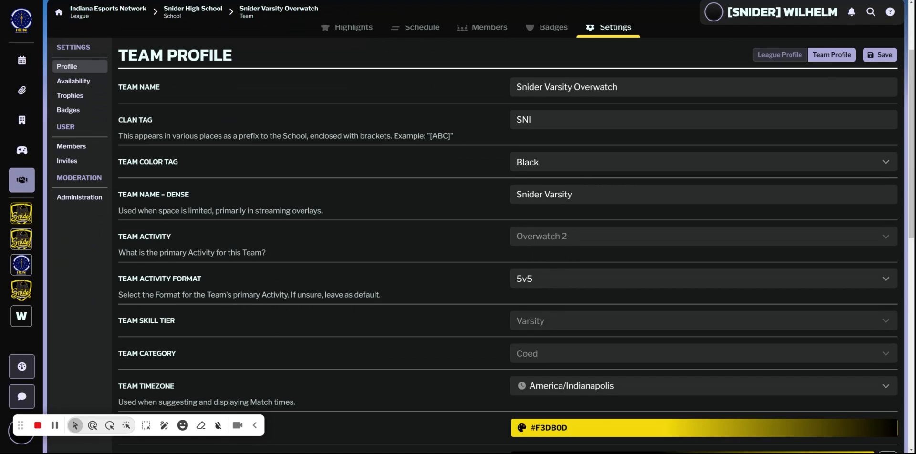
pyautogui.scroll(3, 401, 252)
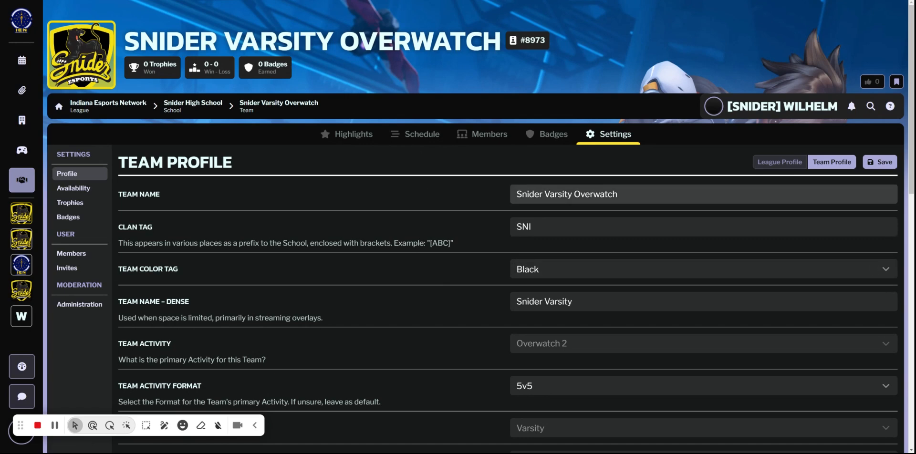
pyautogui.scroll(-5, 343, 373)
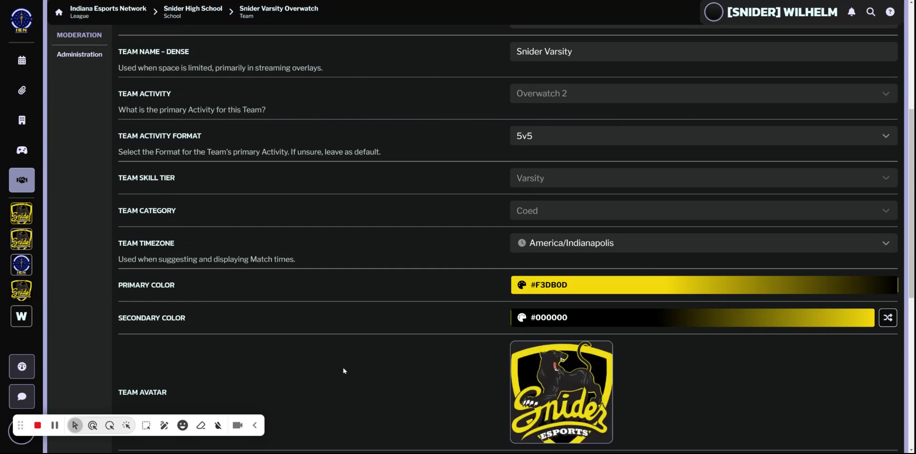
pyautogui.scroll(5, 342, 370)
# Check the league state options in the team's league profile and keep the team Active.
pyautogui.click(780, 162)
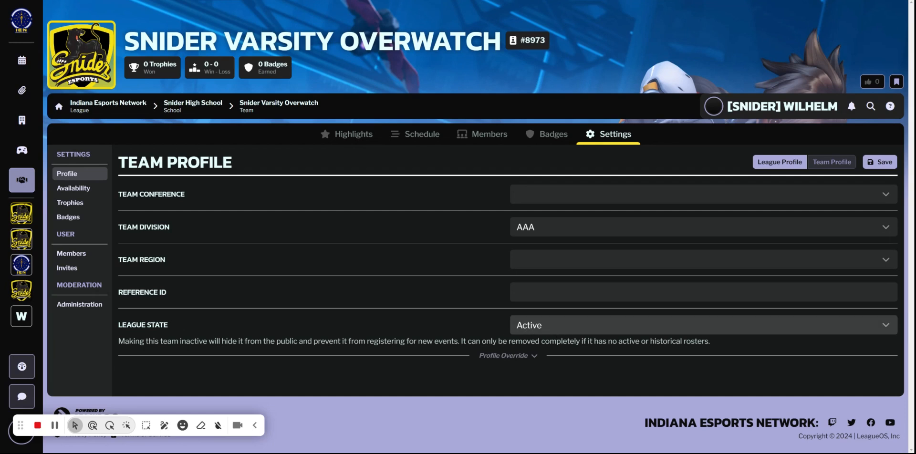
pyautogui.click(557, 334)
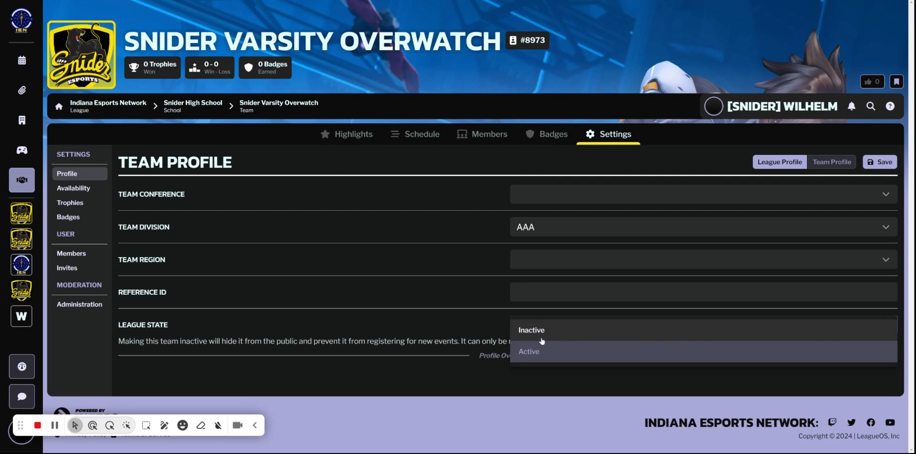
pyautogui.click(473, 297)
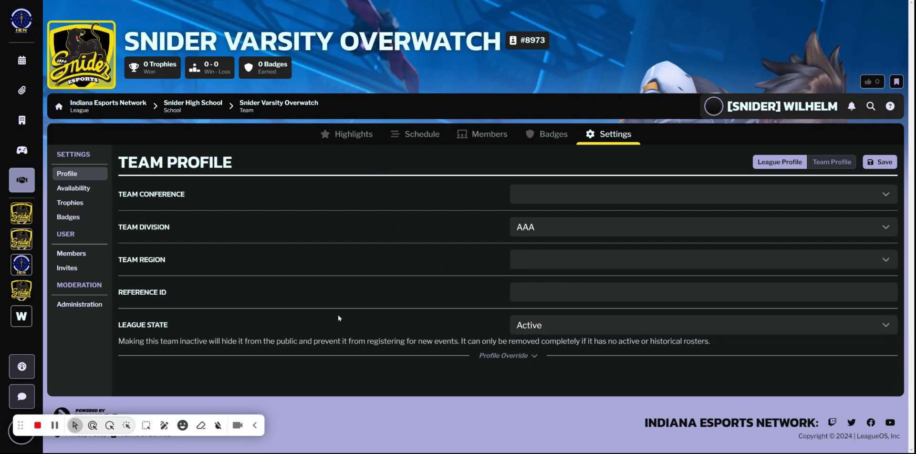
pyautogui.click(591, 333)
pyautogui.click(536, 350)
pyautogui.click(823, 163)
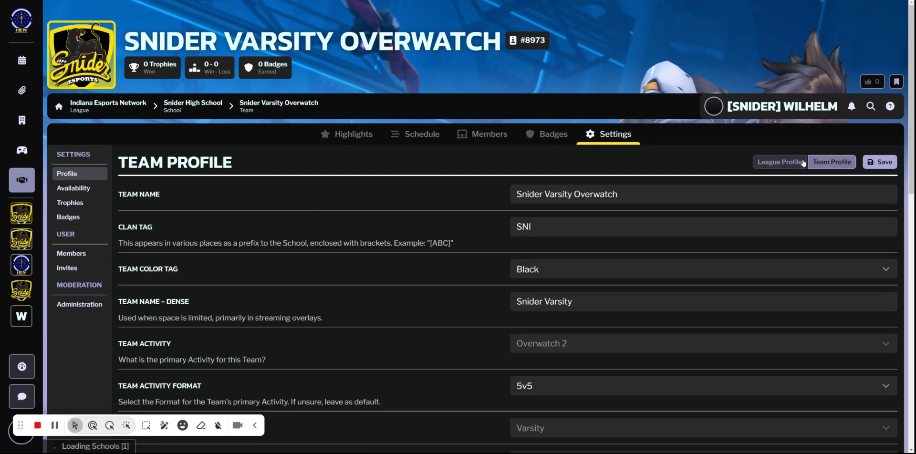
pyautogui.click(802, 163)
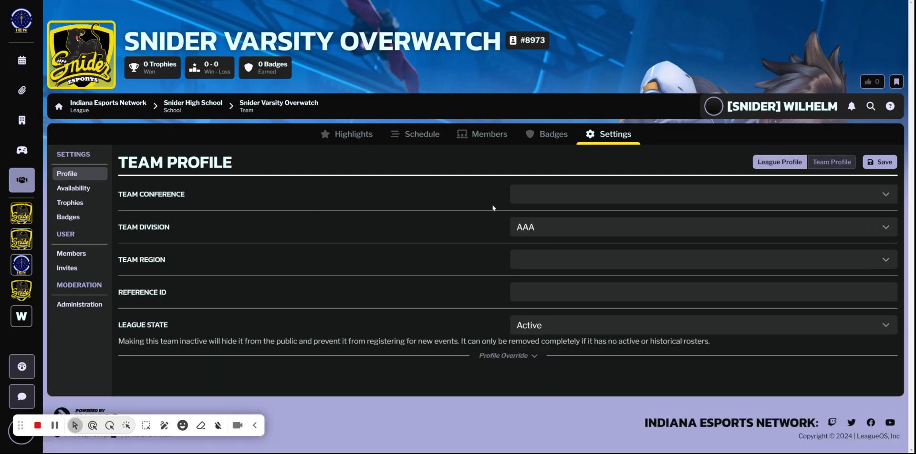
# Review the team's access control list in its administration settings, from the managers down to the parent school.
pyautogui.click(80, 304)
pyautogui.scroll(-5, 267, 268)
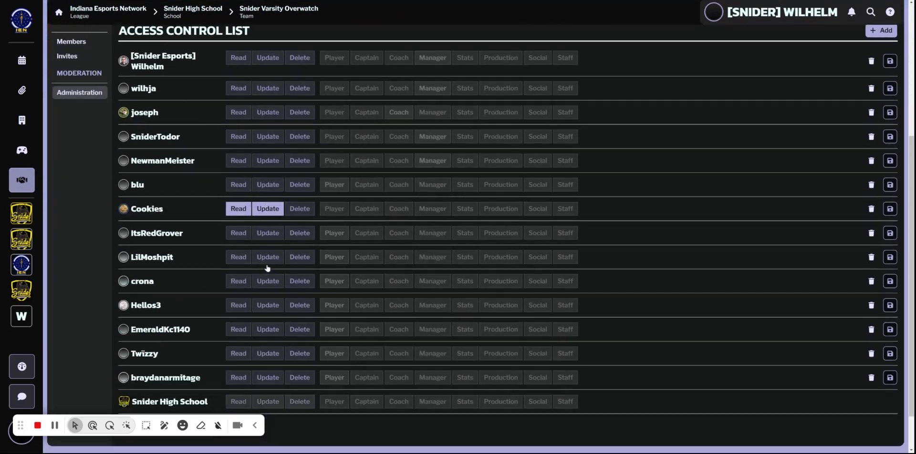
pyautogui.scroll(5, 263, 333)
pyautogui.scroll(-5, 263, 333)
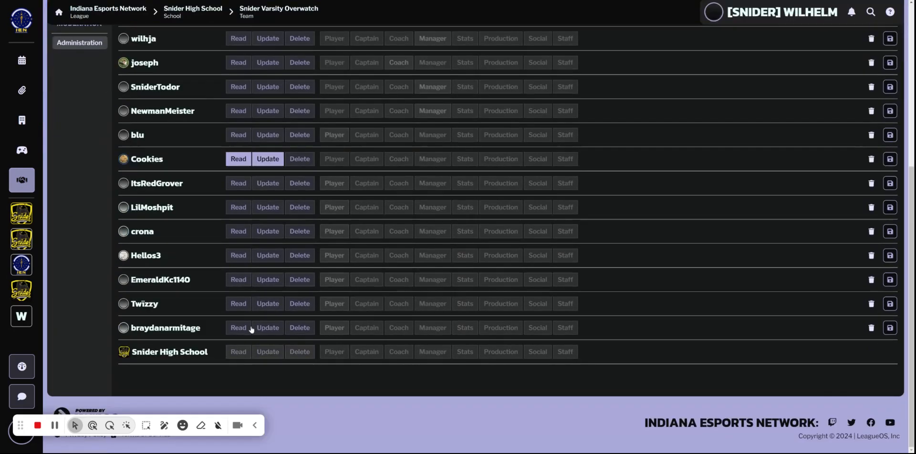
pyautogui.scroll(4, 255, 331)
pyautogui.scroll(-2, 249, 329)
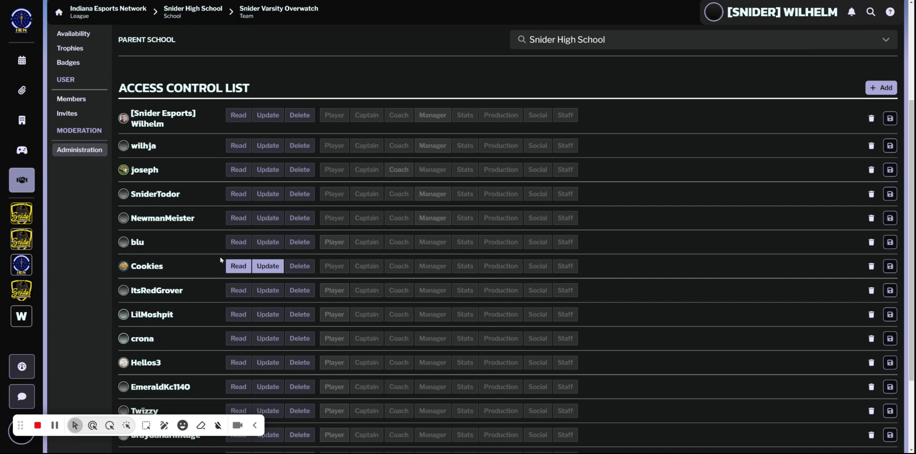
pyautogui.scroll(3, 220, 260)
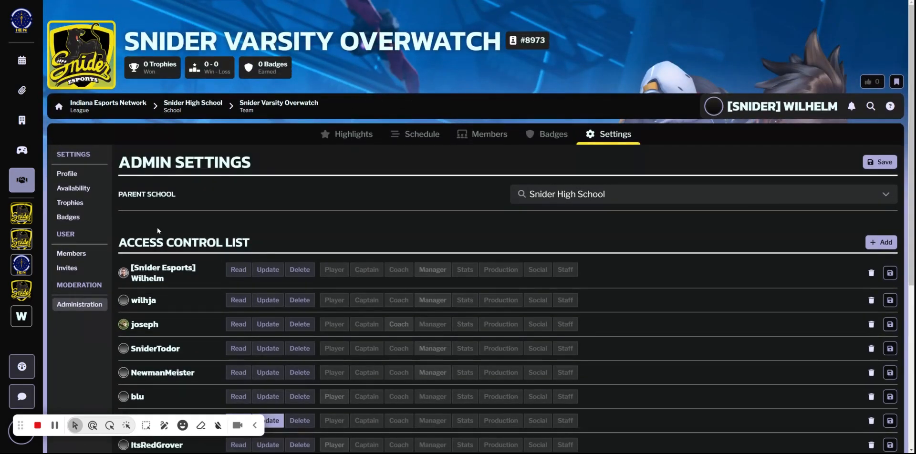
# Look through the league tags, names and states in the team's member settings.
pyautogui.click(85, 258)
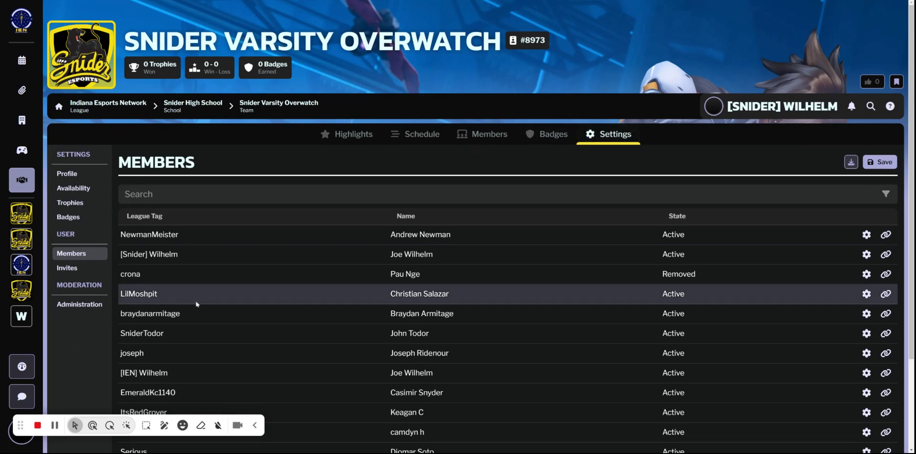
pyautogui.scroll(-2, 504, 317)
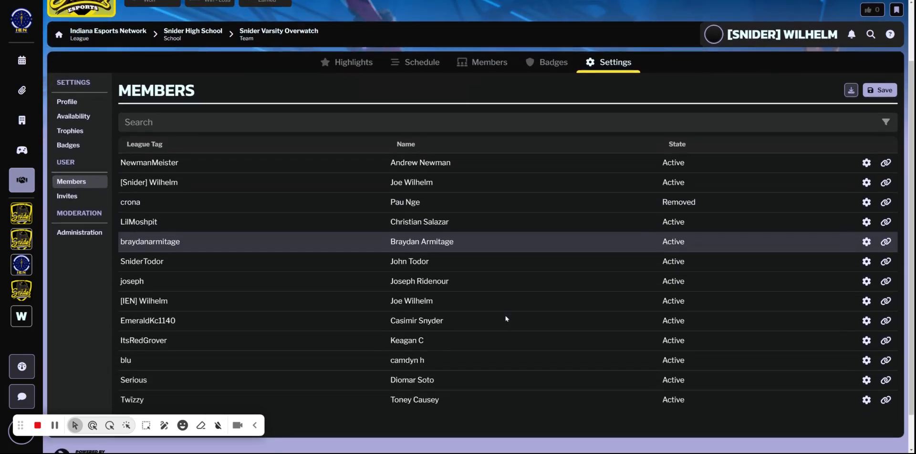
pyautogui.scroll(-1, 506, 318)
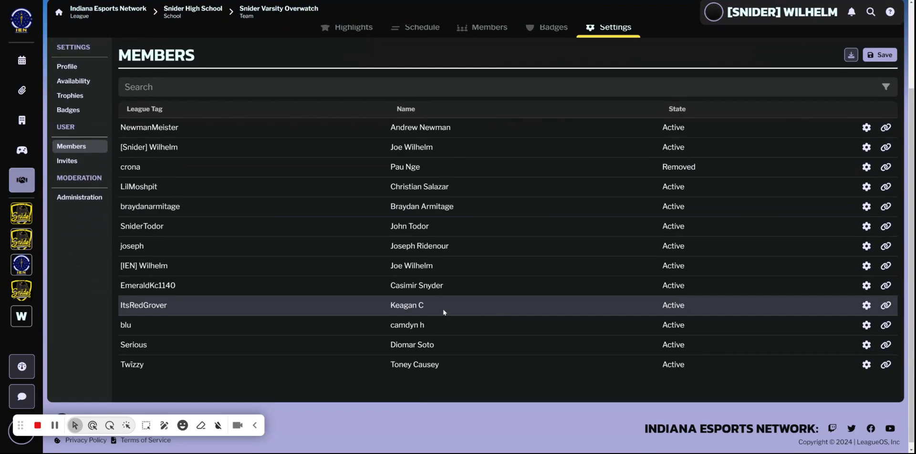
pyautogui.scroll(1, 447, 317)
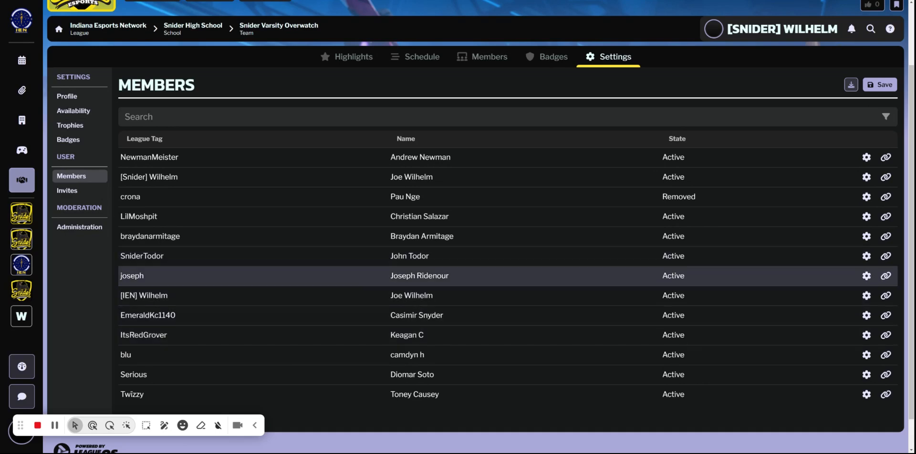
# Examine the member state options for one active team member, from Inactive to Removed, and close the editor without saving.
pyautogui.click(867, 276)
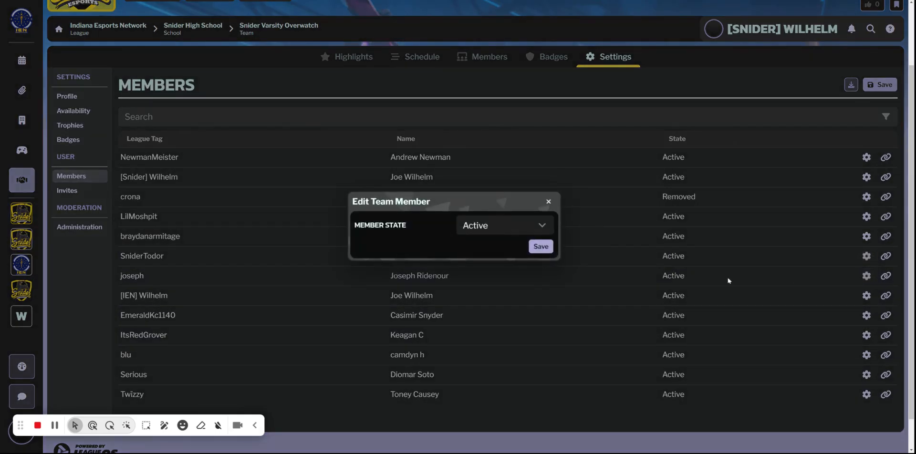
pyautogui.click(537, 233)
pyautogui.scroll(-1, 526, 333)
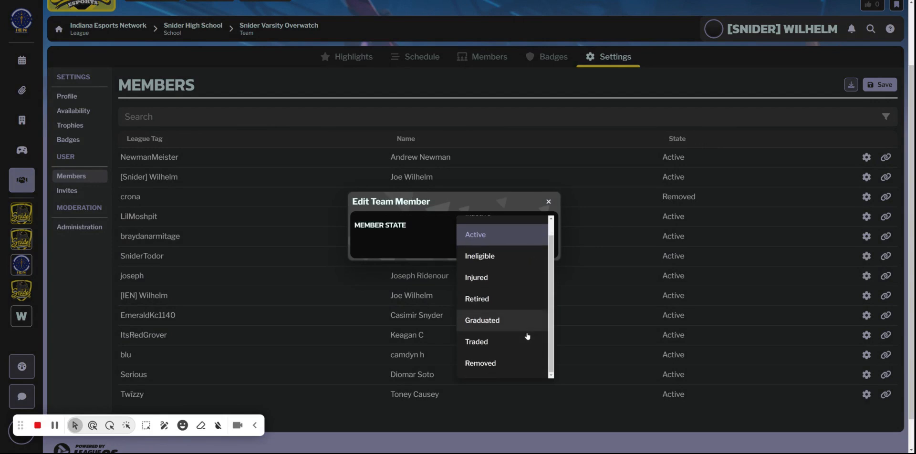
pyautogui.scroll(1, 517, 367)
pyautogui.scroll(-1, 518, 367)
pyautogui.scroll(1, 474, 316)
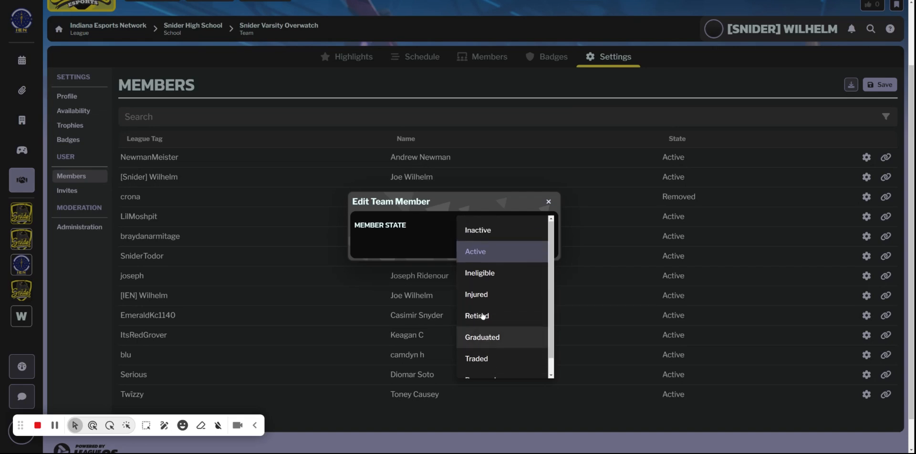
pyautogui.scroll(-1, 483, 315)
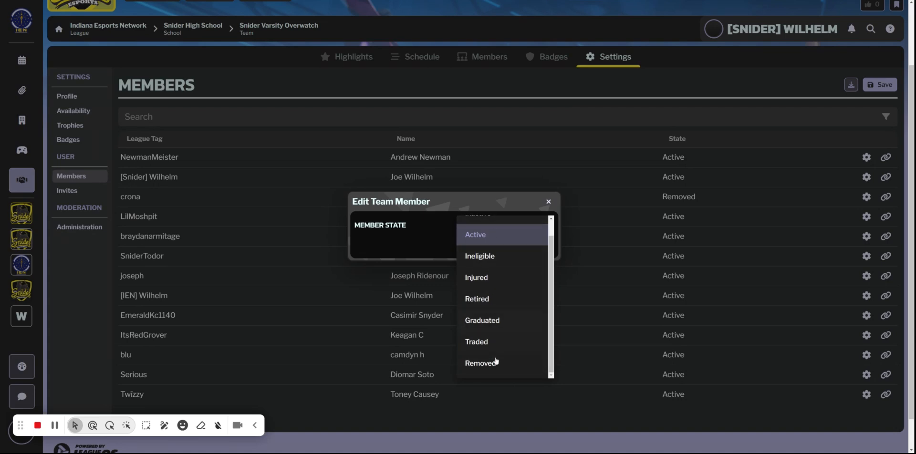
pyautogui.scroll(1, 492, 372)
pyautogui.scroll(-1, 492, 372)
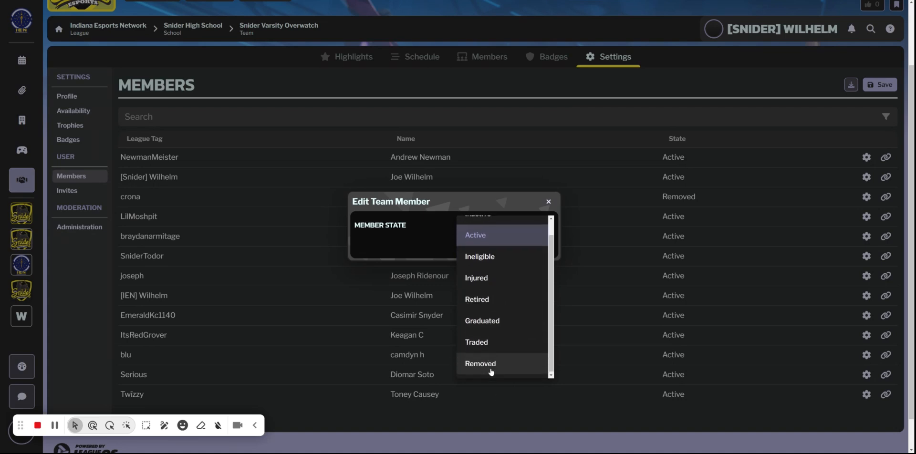
pyautogui.scroll(1, 490, 370)
pyautogui.scroll(-1, 490, 369)
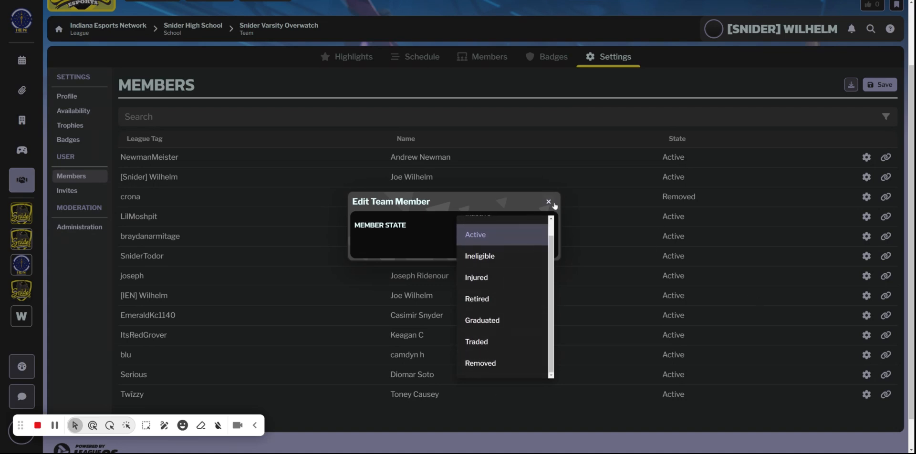
pyautogui.click(548, 201)
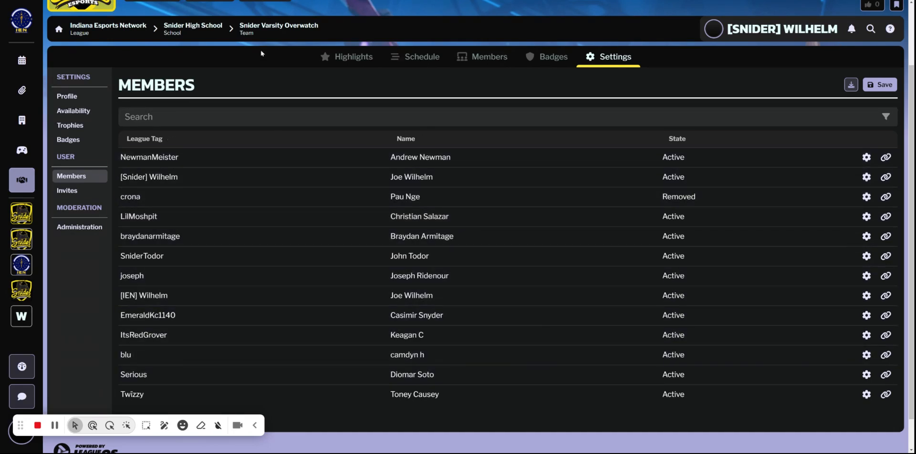
# Return to Snider High School and look through the first page of members in the school's settings.
pyautogui.click(200, 25)
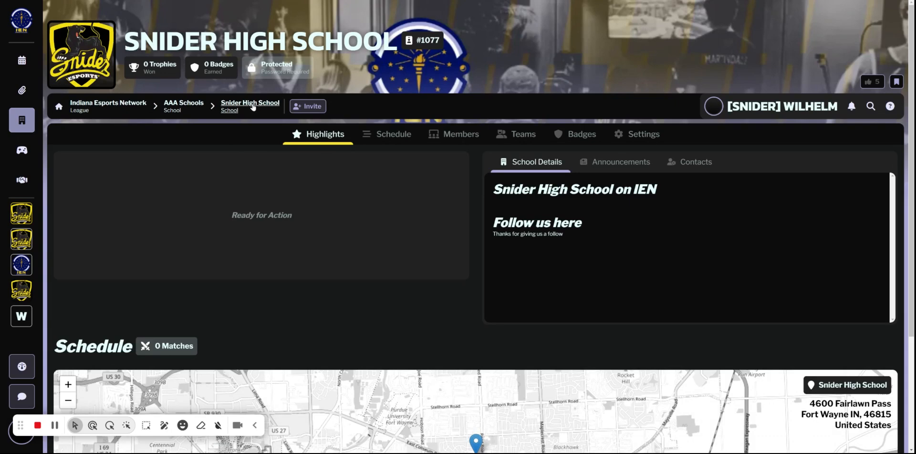
pyautogui.click(639, 135)
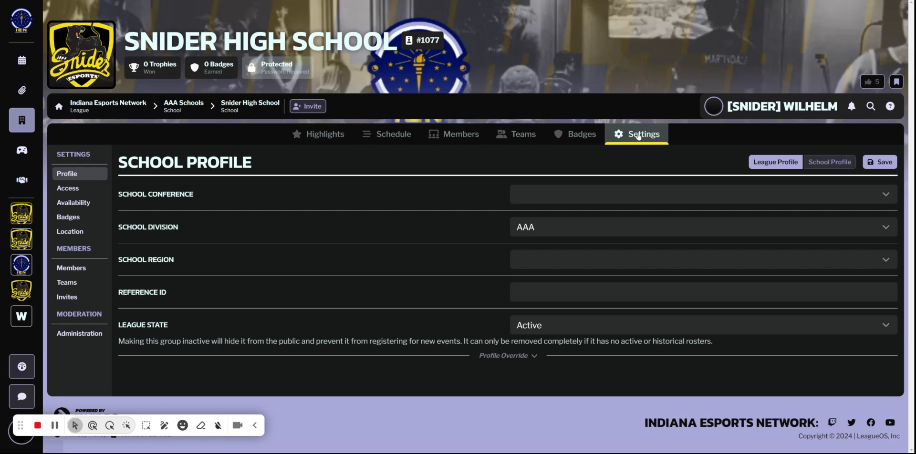
pyautogui.click(71, 268)
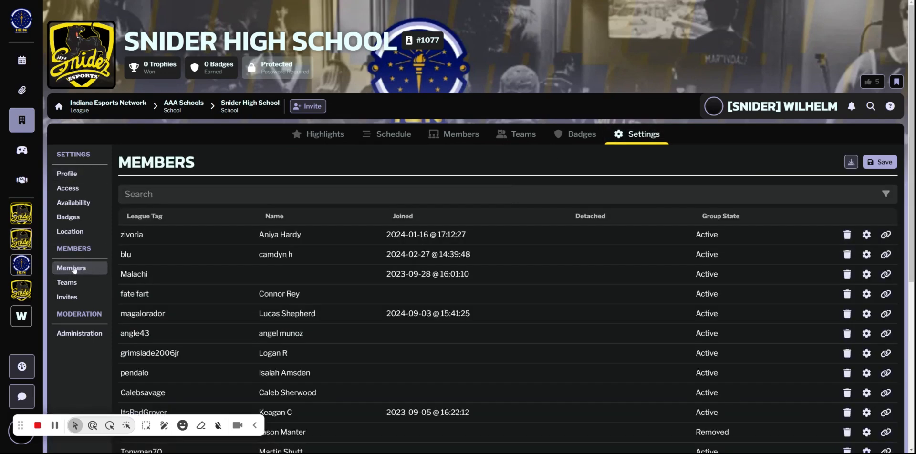
pyautogui.scroll(-5, 386, 321)
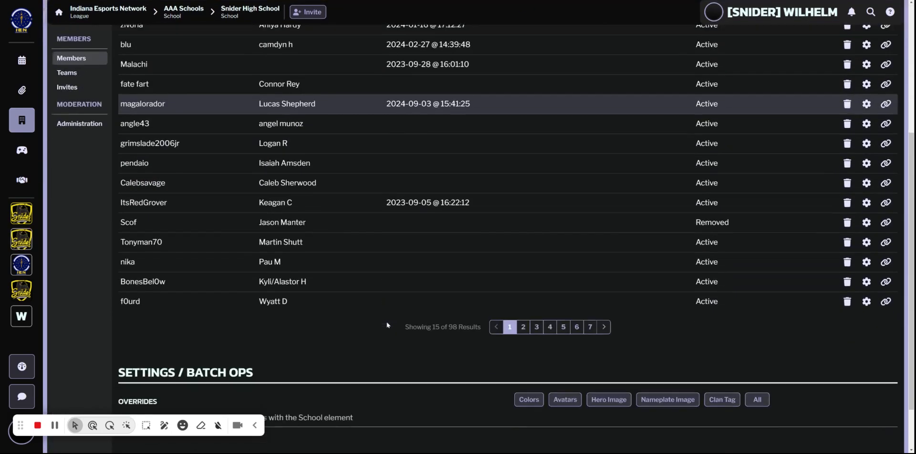
# Examine the member state options for one active member in the school's member settings and close the editor without saving.
pyautogui.scroll(3, 457, 292)
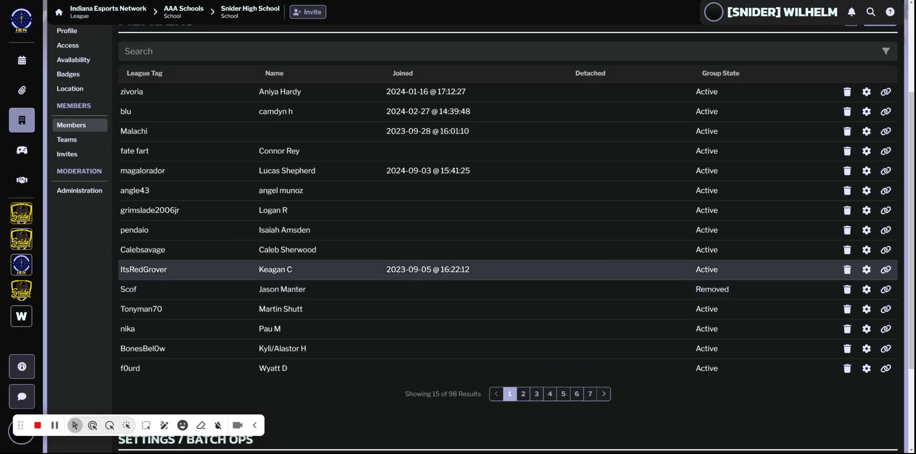
pyautogui.scroll(-1, 412, 285)
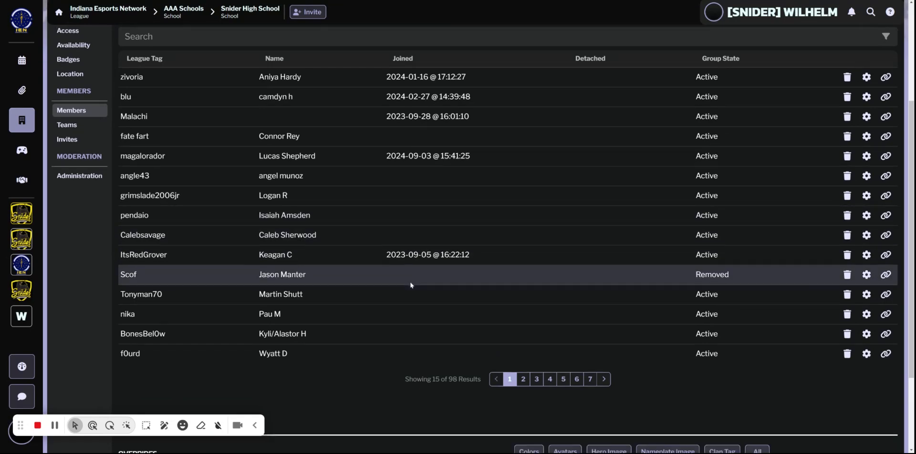
pyautogui.scroll(-3, 412, 285)
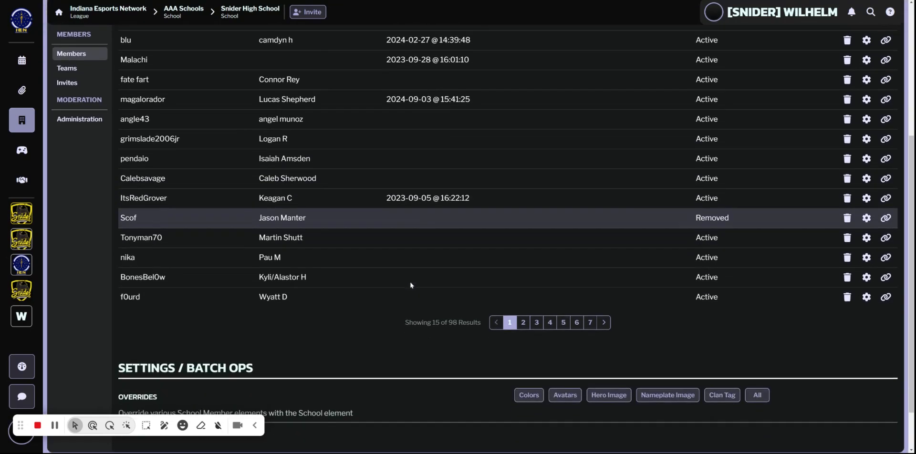
pyautogui.click(867, 257)
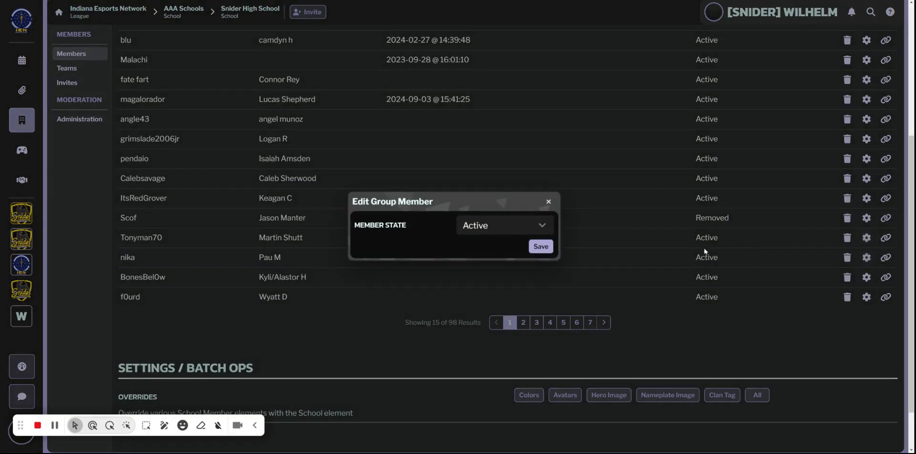
pyautogui.click(505, 233)
pyautogui.scroll(-1, 494, 356)
pyautogui.scroll(1, 525, 239)
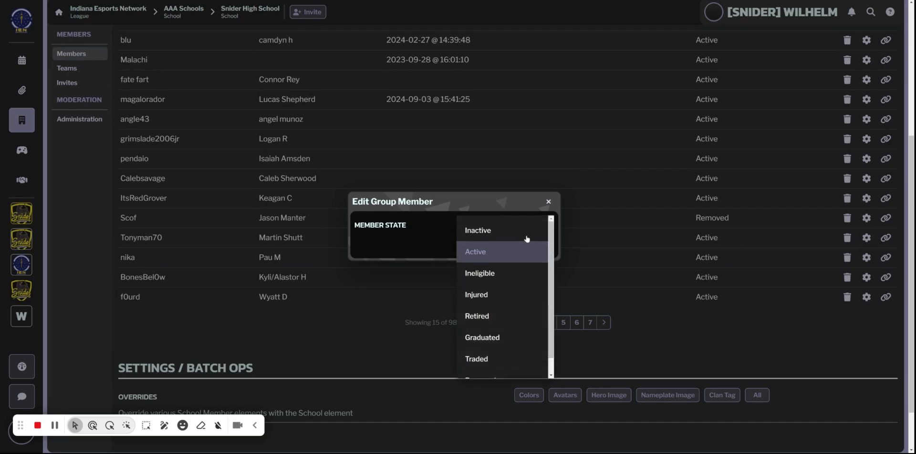
pyautogui.click(548, 202)
pyautogui.scroll(3, 429, 278)
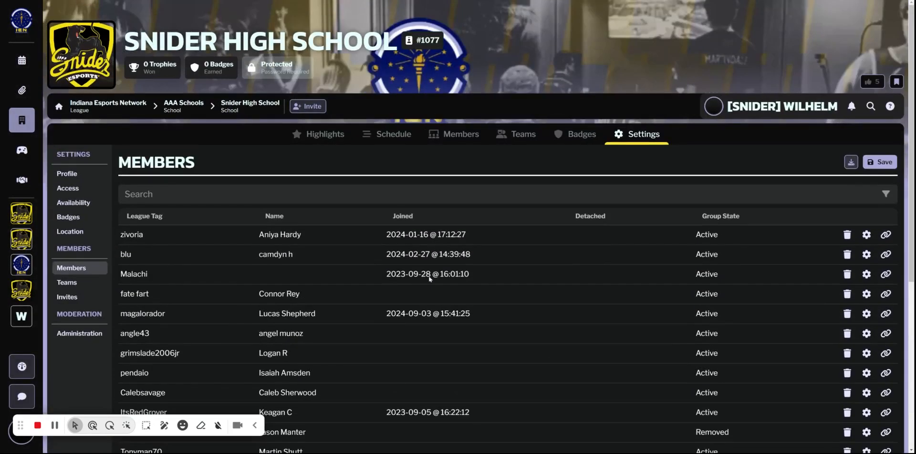
# Leave the school's member settings and open the list of Snider High School's teams.
pyautogui.scroll(-1, 429, 278)
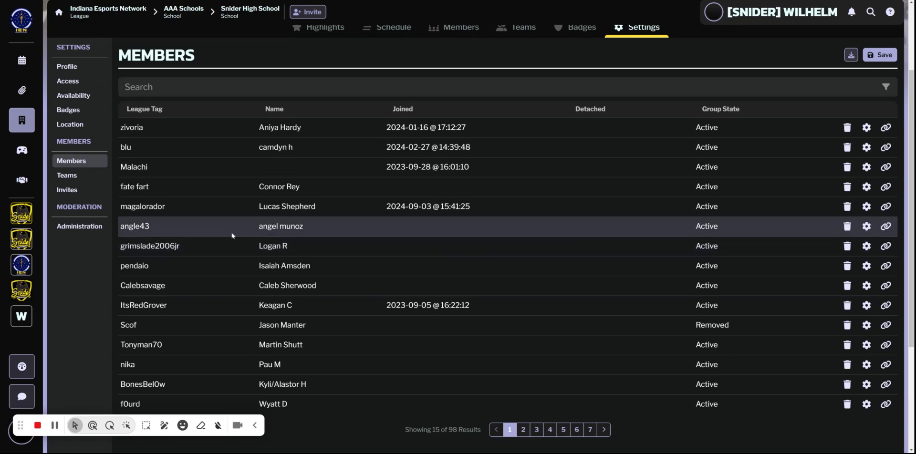
pyautogui.scroll(3, 216, 293)
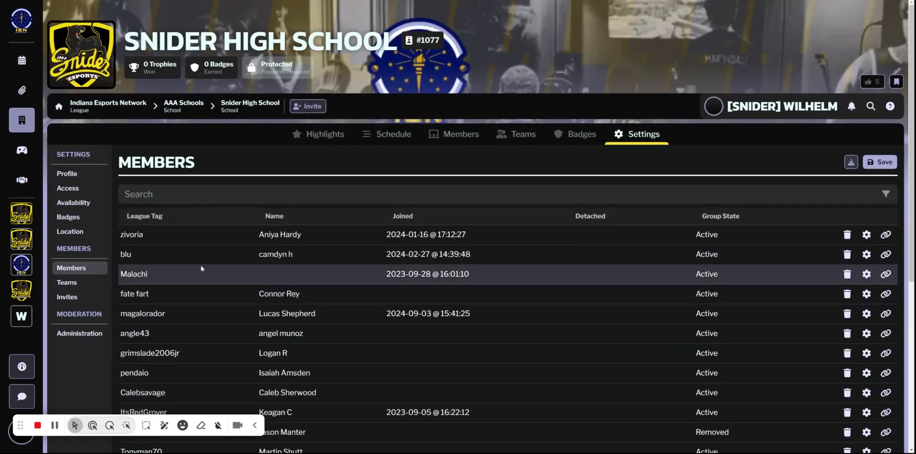
pyautogui.click(259, 109)
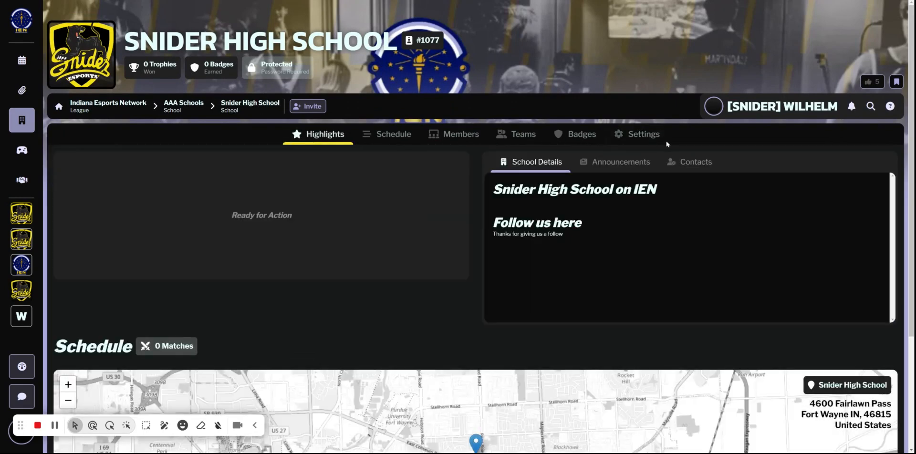
pyautogui.click(666, 142)
pyautogui.click(239, 107)
pyautogui.click(523, 135)
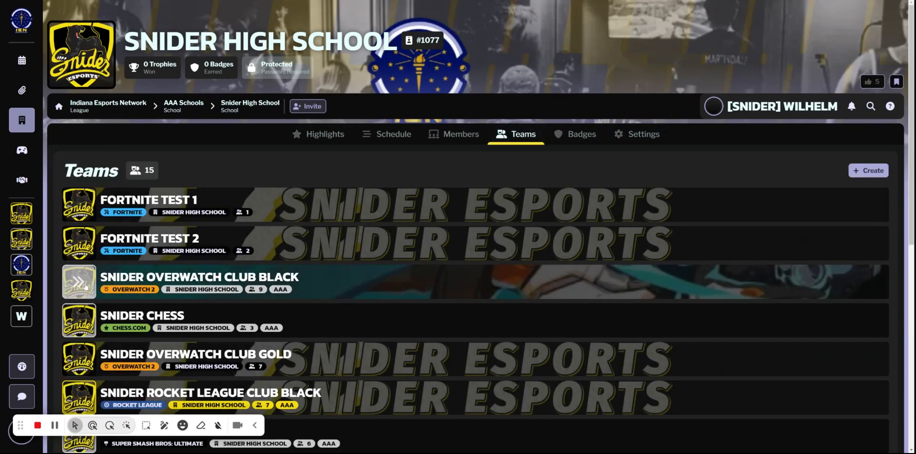
# Open Snider Overwatch Club Black and look through the member states in the team's settings.
pyautogui.click(84, 284)
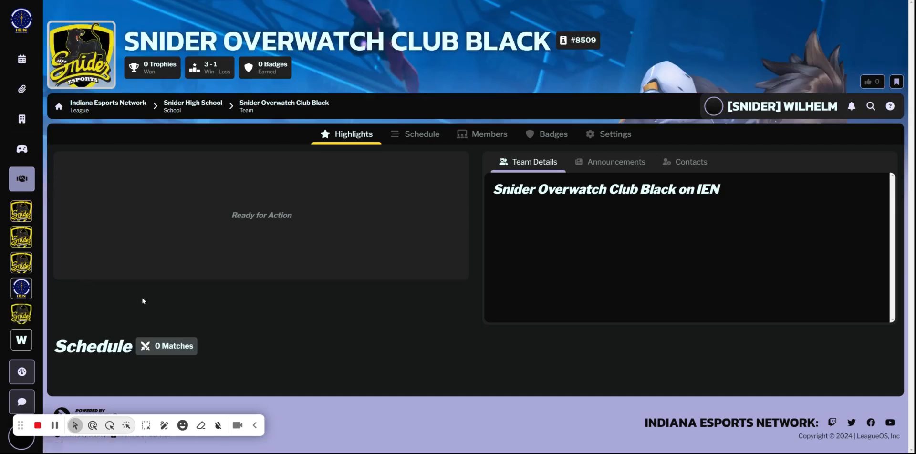
pyautogui.click(607, 135)
pyautogui.click(78, 252)
pyautogui.scroll(-4, 638, 282)
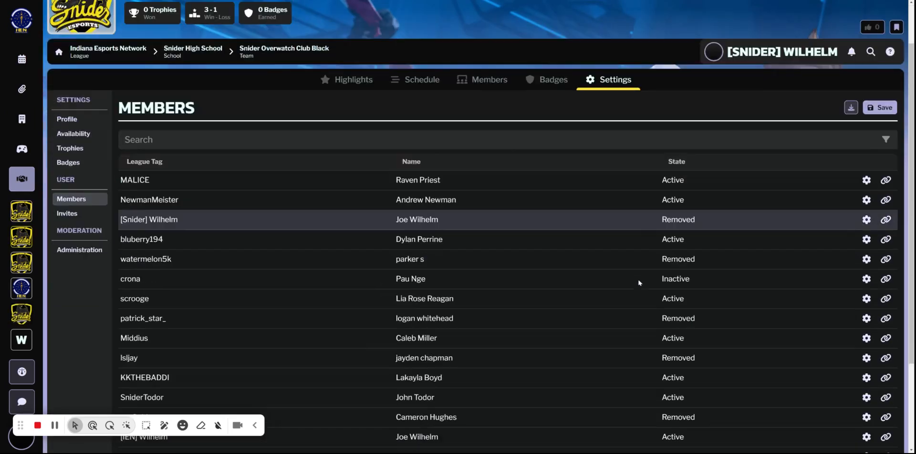
pyautogui.scroll(4, 639, 282)
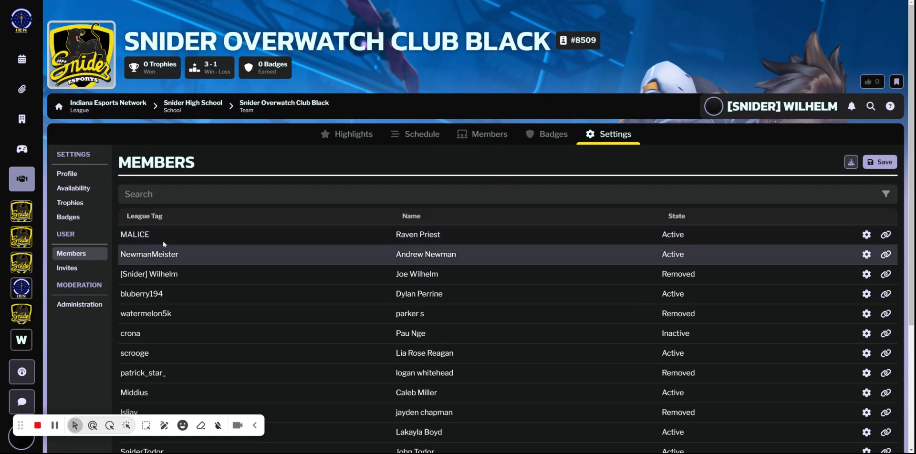
# From the league's home page, open the IHSEN Club SSBU 24-25 competition and expand its team registration form.
pyautogui.click(17, 29)
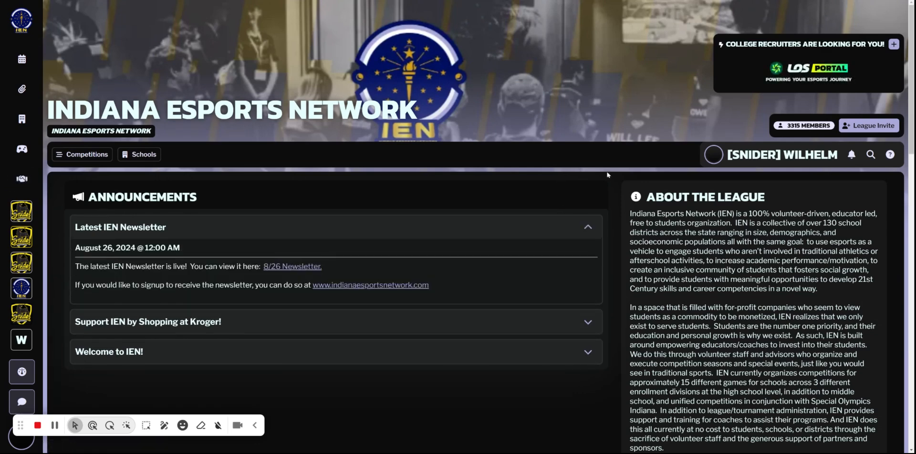
pyautogui.scroll(-10, 557, 192)
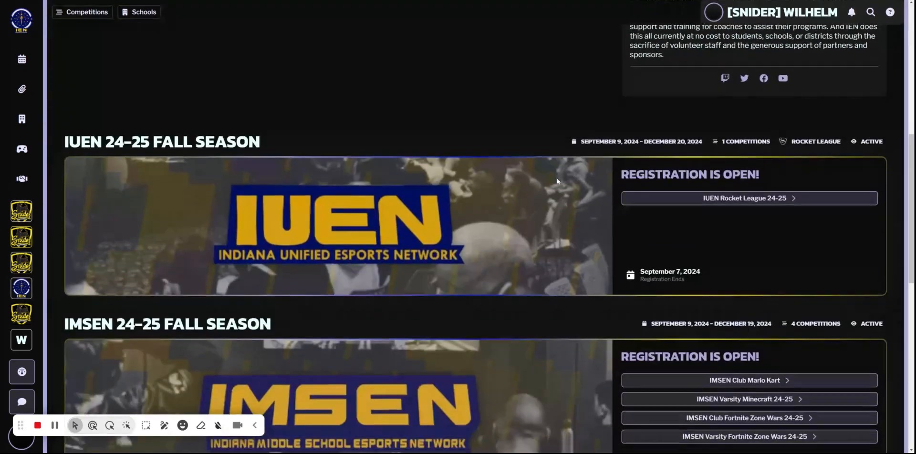
pyautogui.scroll(1, 557, 181)
pyautogui.scroll(-2, 431, 167)
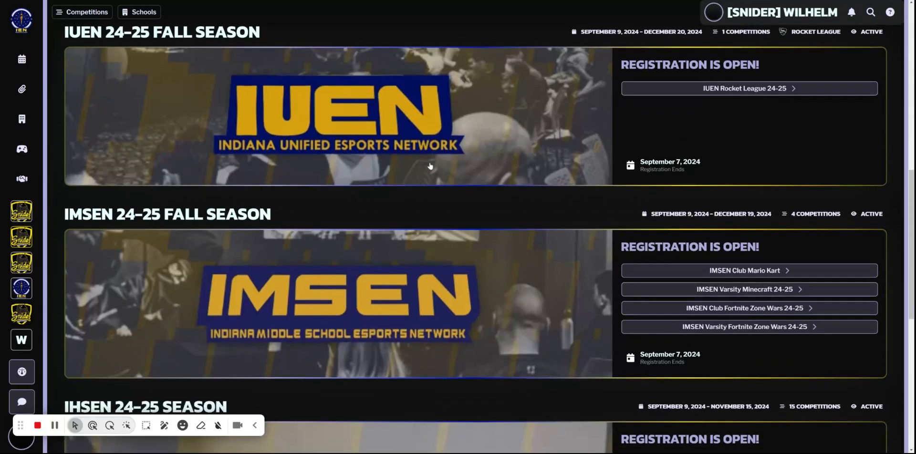
pyautogui.scroll(1, 425, 159)
pyautogui.scroll(-3, 417, 153)
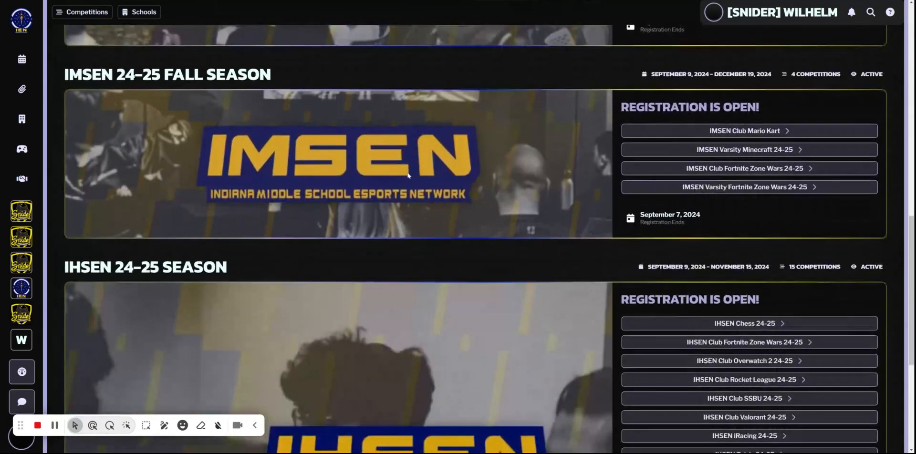
pyautogui.scroll(-3, 409, 191)
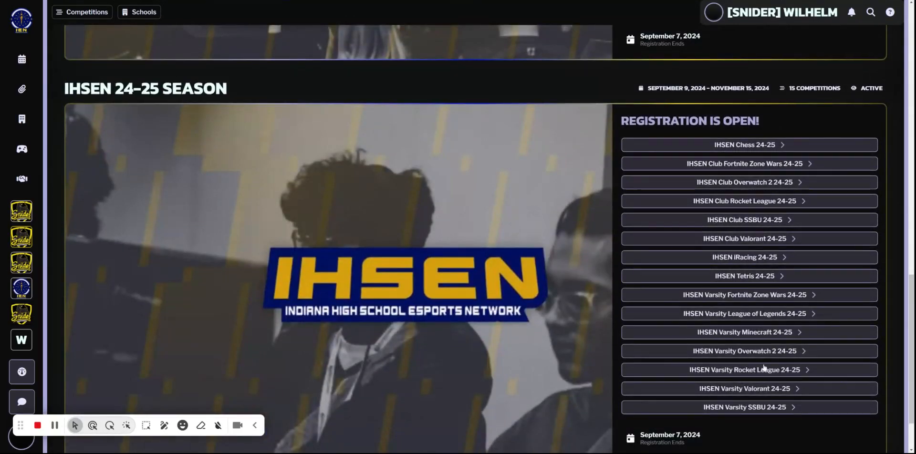
pyautogui.scroll(1, 377, 268)
pyautogui.scroll(-1, 403, 281)
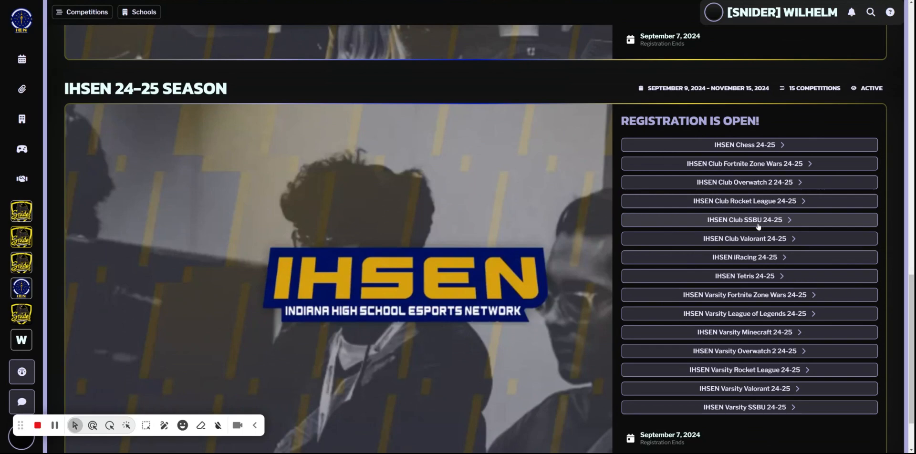
pyautogui.click(758, 221)
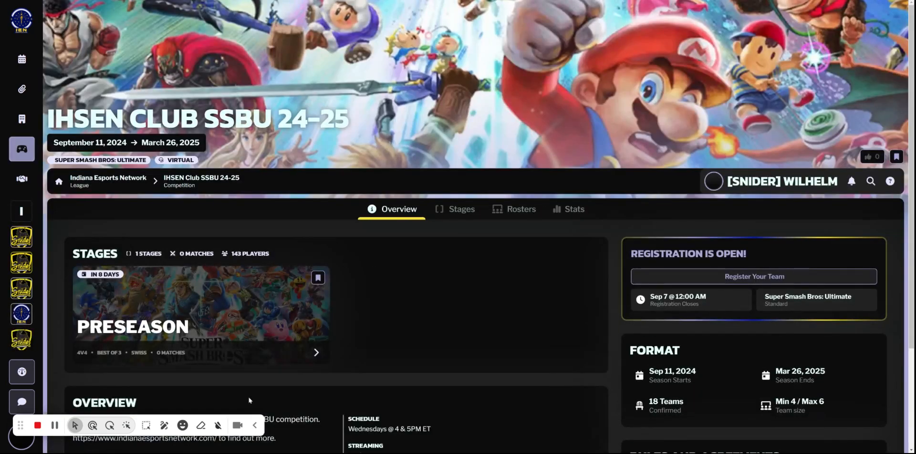
pyautogui.click(739, 278)
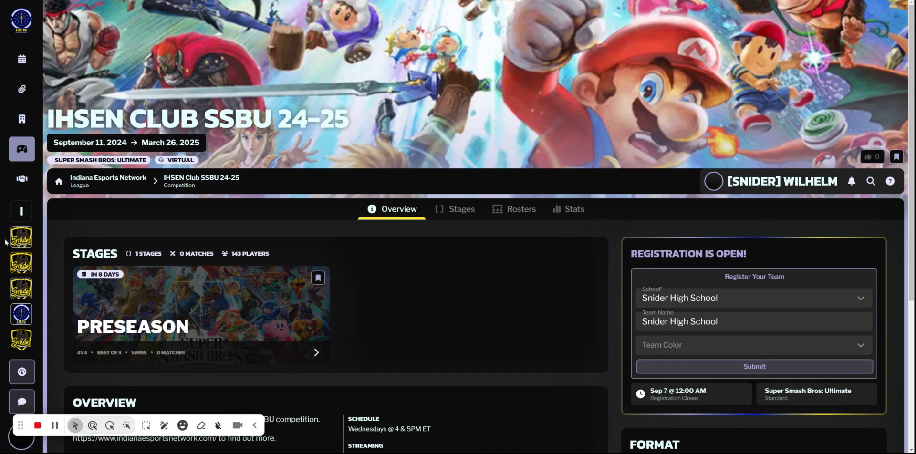
# Return to Snider High School's teams and open the member list of Snider SSBU Club Black.
pyautogui.click(20, 289)
pyautogui.click(23, 341)
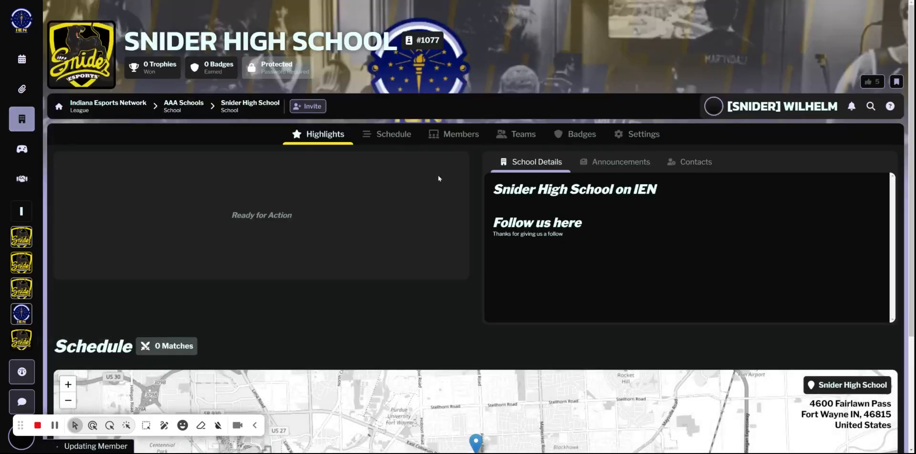
pyautogui.click(525, 135)
pyautogui.scroll(-5, 310, 320)
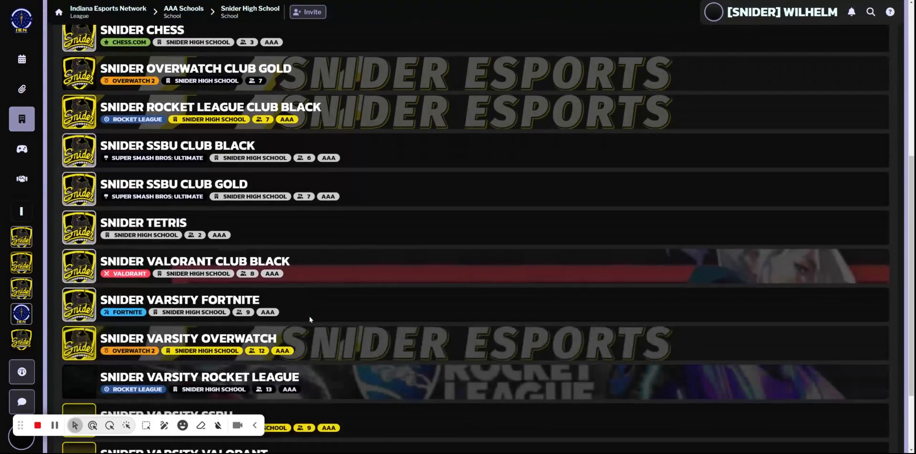
pyautogui.click(82, 153)
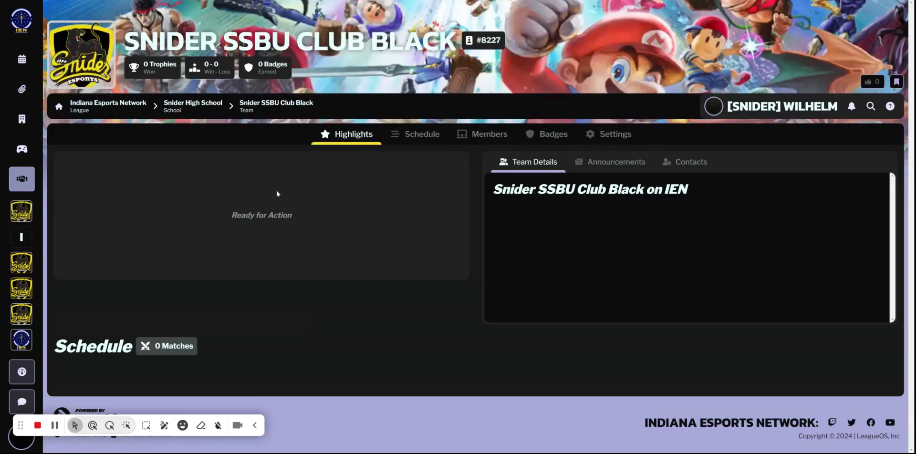
pyautogui.click(505, 135)
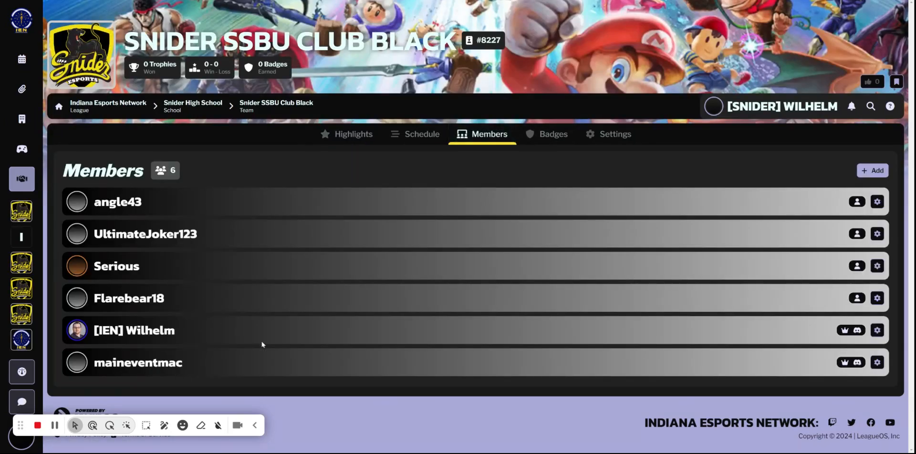
# Find the signed-in coach's own account by its league tag and add it to Snider SSBU Club Black.
pyautogui.click(877, 172)
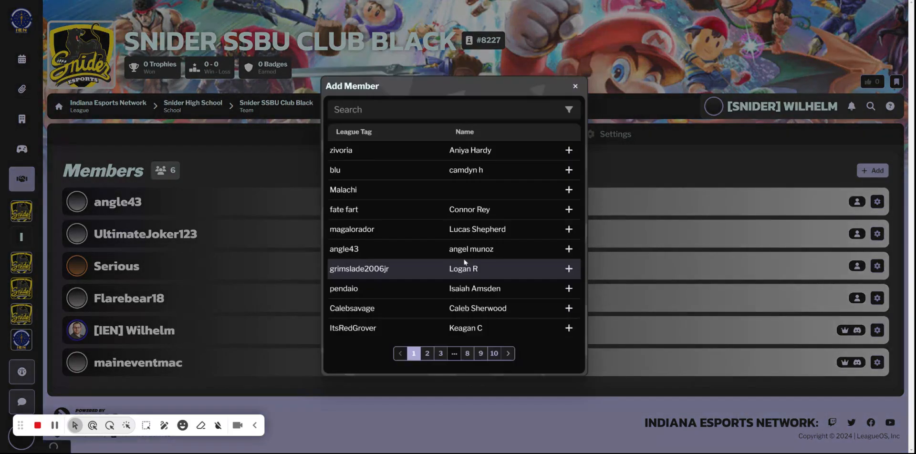
pyautogui.write('wilhja')
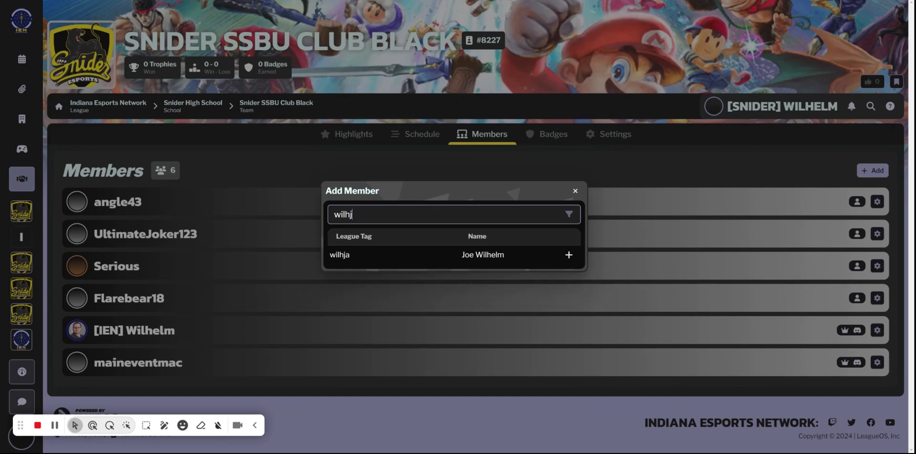
pyautogui.click(569, 254)
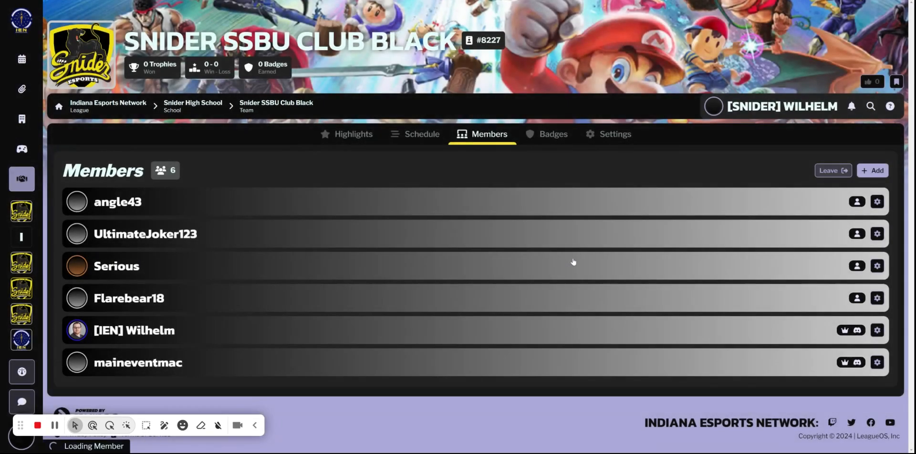
pyautogui.scroll(-1, 401, 323)
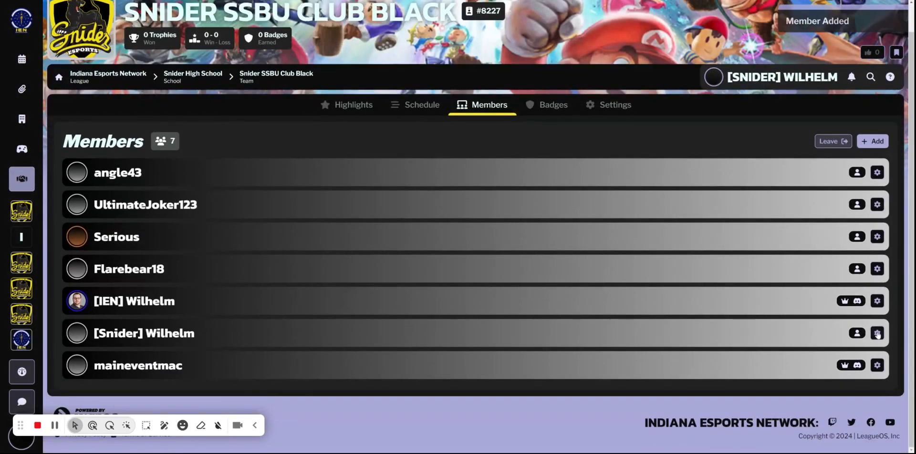
# Replace the newly added member's Player role with Manager and save the team member roles.
pyautogui.click(877, 338)
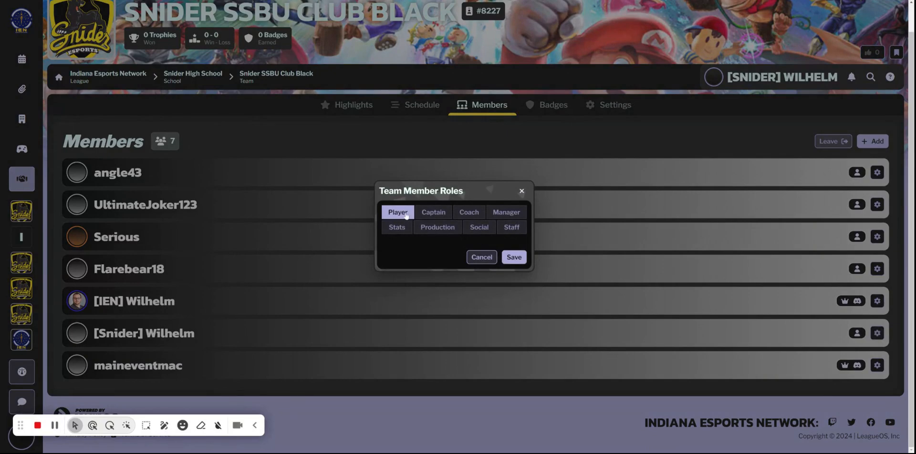
pyautogui.click(521, 191)
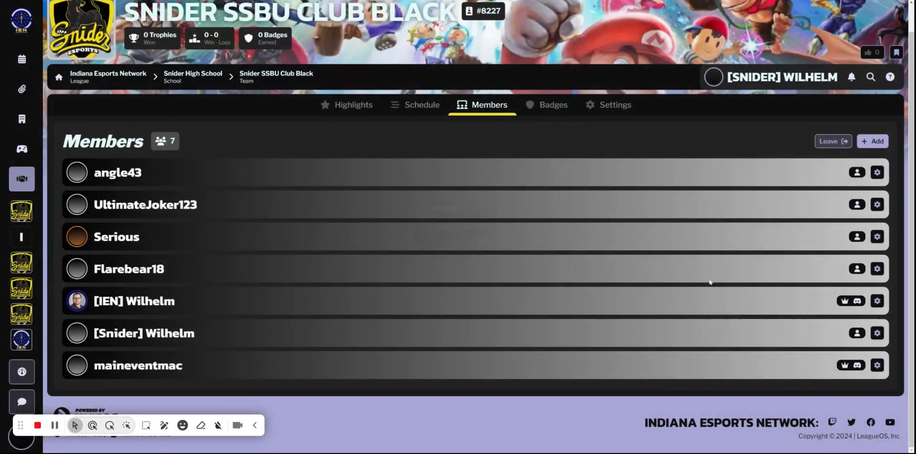
pyautogui.click(877, 334)
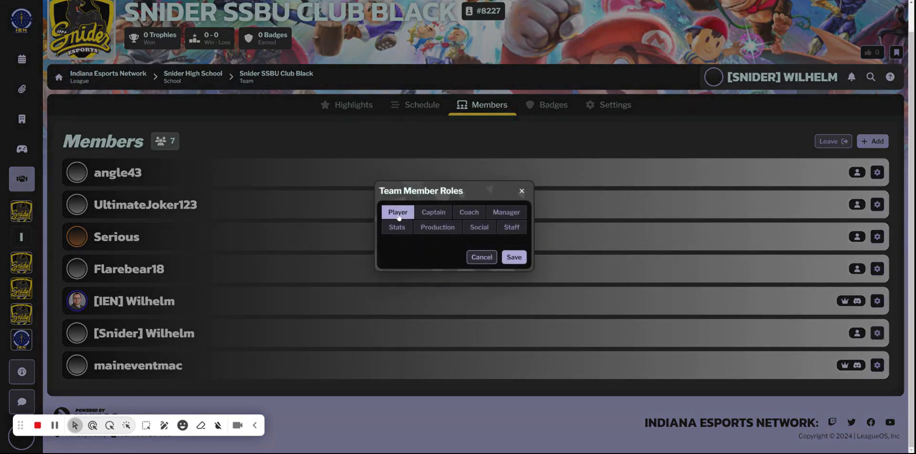
pyautogui.click(501, 212)
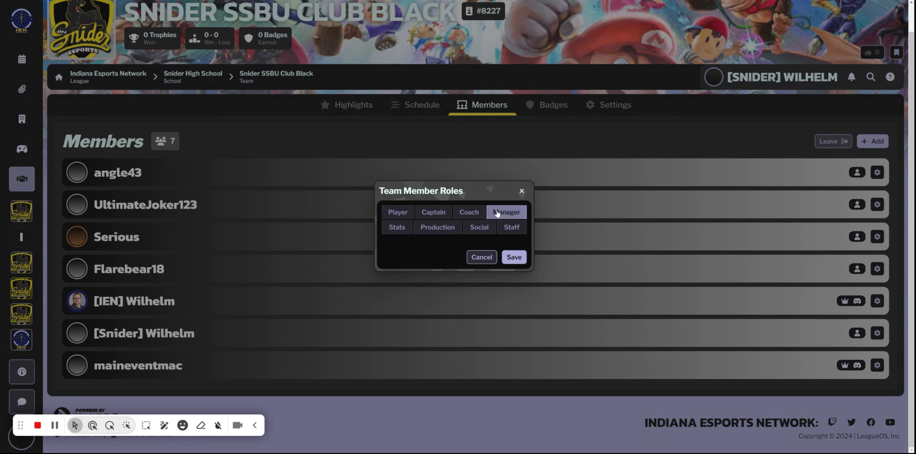
pyautogui.click(512, 261)
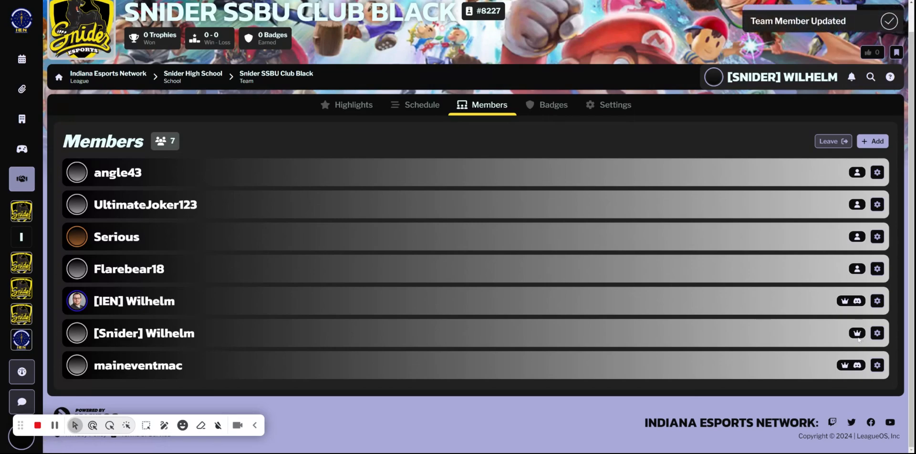
# Return to the IHSEN Club SSBU 24-25 competition and register Snider SSBU Club Black for it.
pyautogui.click(17, 236)
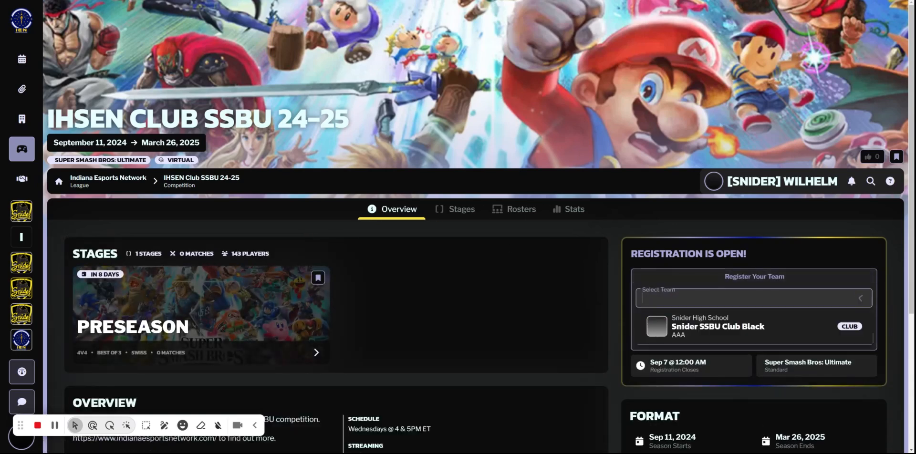
pyautogui.click(700, 337)
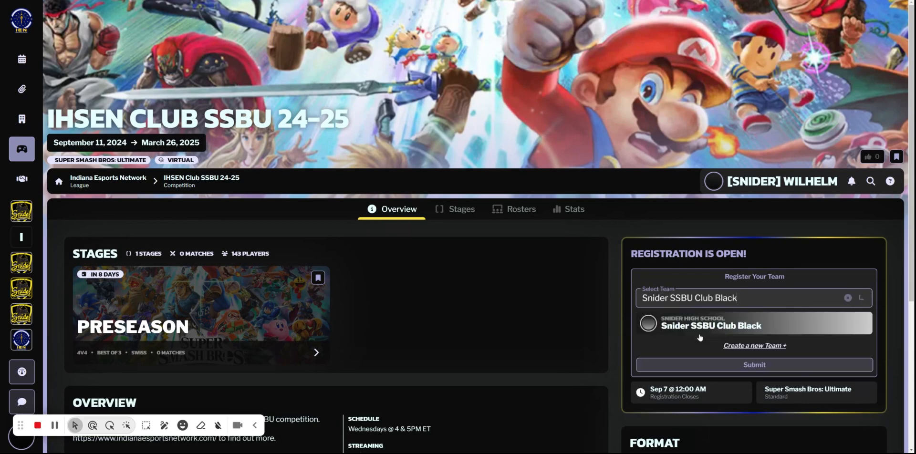
pyautogui.click(752, 366)
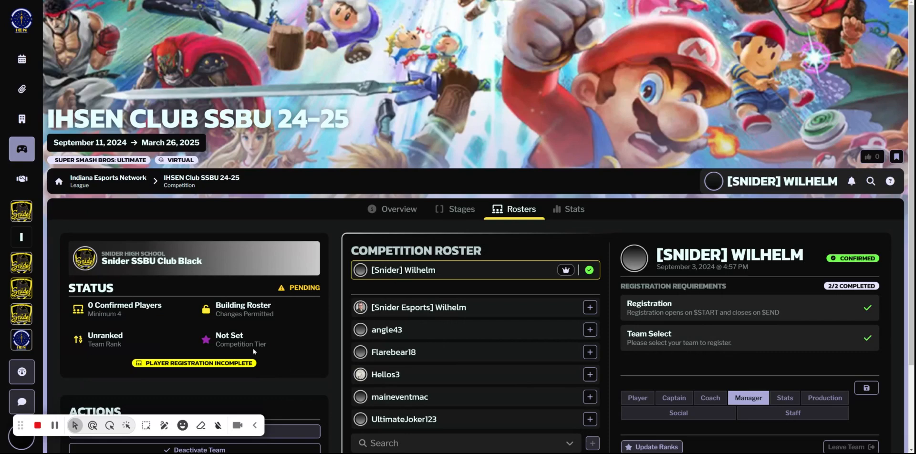
pyautogui.scroll(-2, 241, 353)
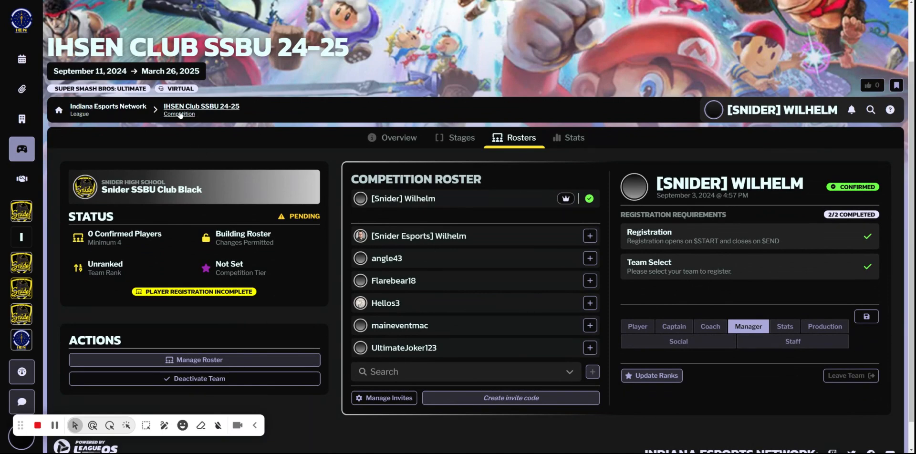
# Browse all team rosters of the IHSEN Club SSBU 24-25 competition and open the roster management of Snider SSBU Club Black.
pyautogui.click(223, 107)
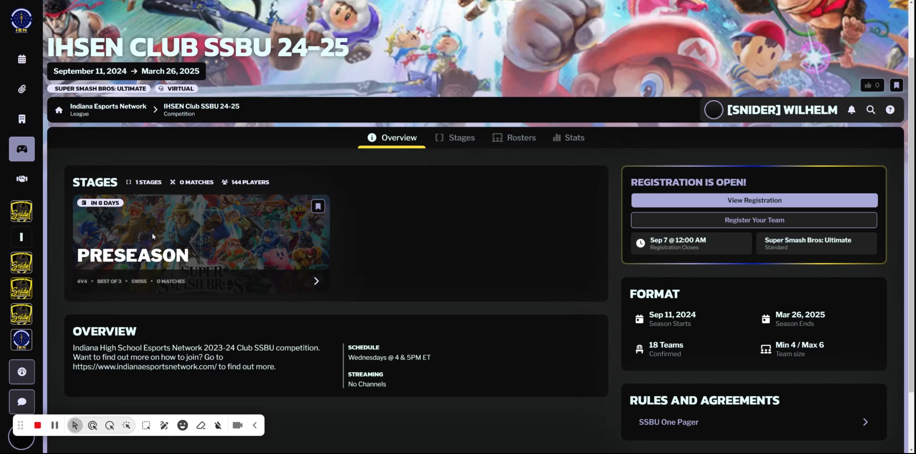
pyautogui.click(514, 137)
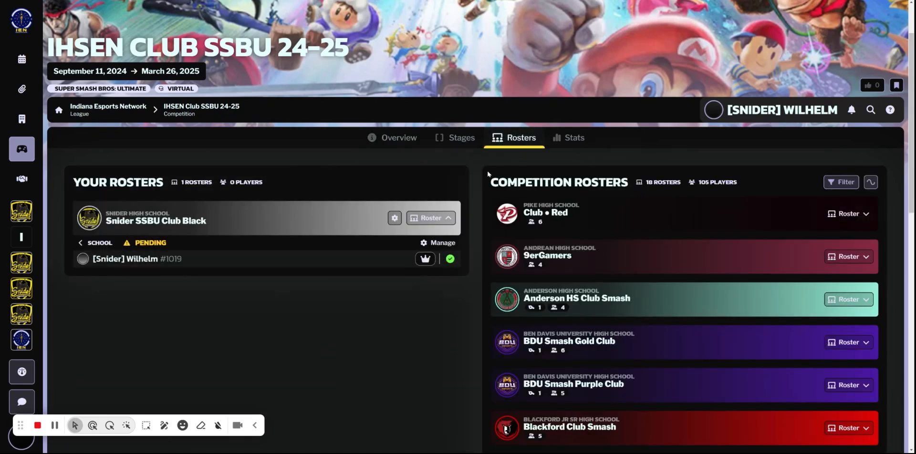
pyautogui.scroll(-1, 236, 280)
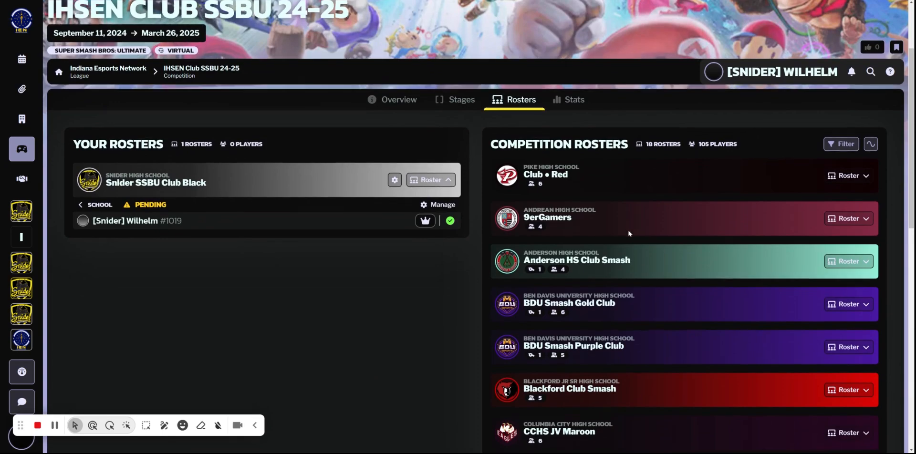
pyautogui.scroll(-10, 629, 234)
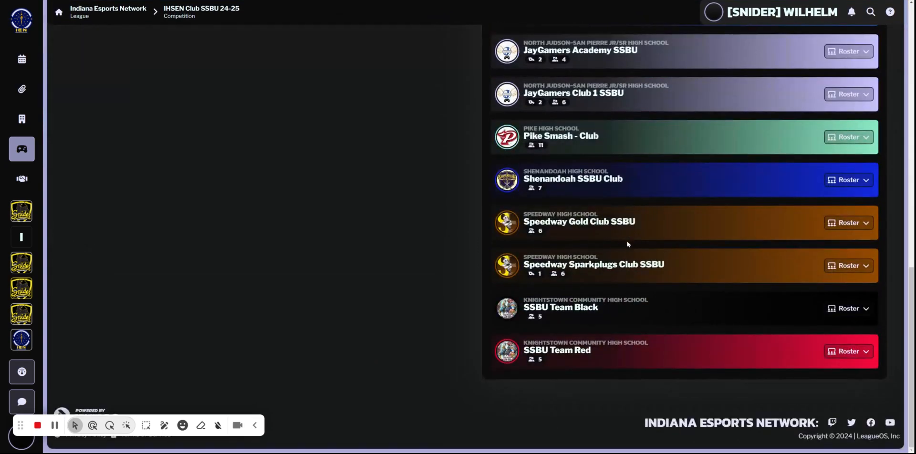
pyautogui.scroll(12, 629, 234)
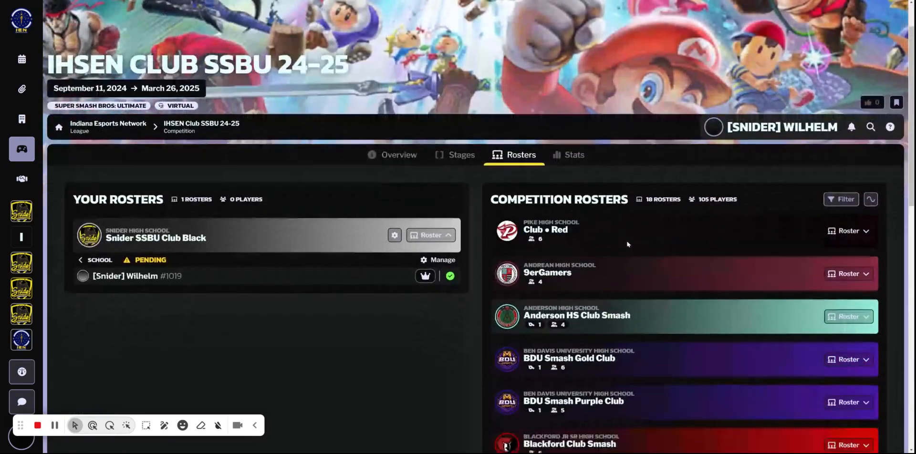
pyautogui.scroll(-2, 627, 245)
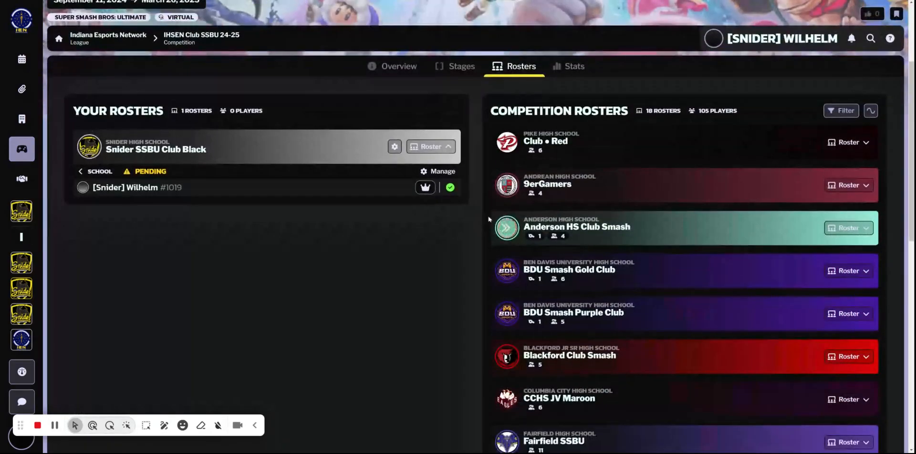
pyautogui.click(395, 146)
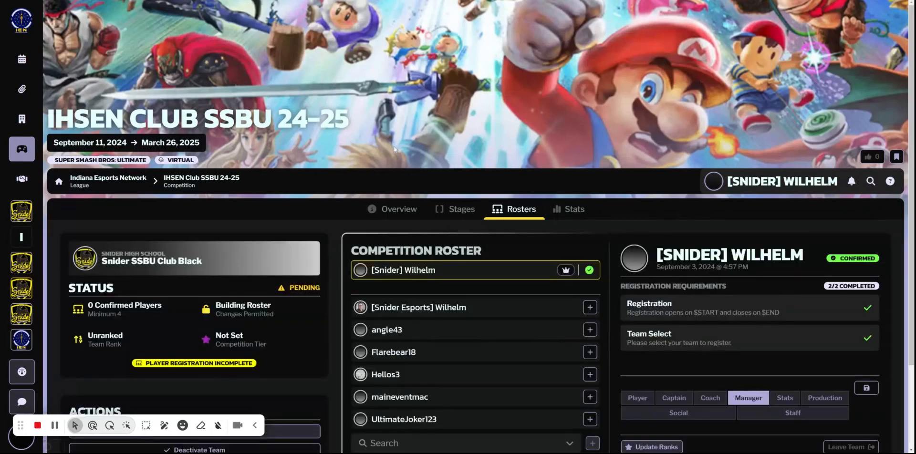
pyautogui.scroll(-2, 290, 180)
pyautogui.scroll(-1, 291, 180)
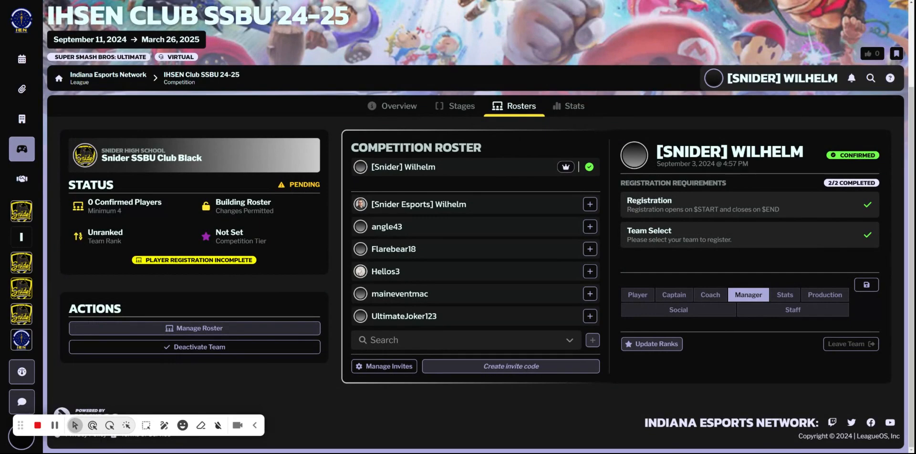
pyautogui.scroll(1, 460, 216)
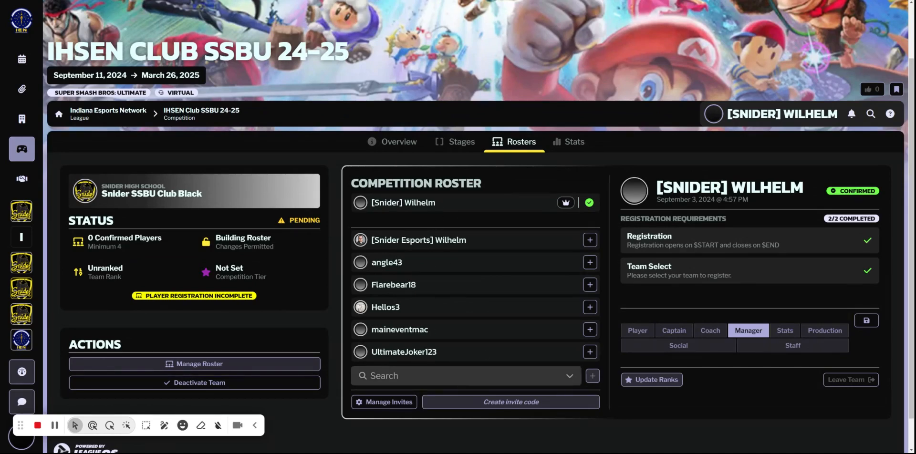
pyautogui.scroll(-1, 463, 348)
pyautogui.scroll(1, 463, 348)
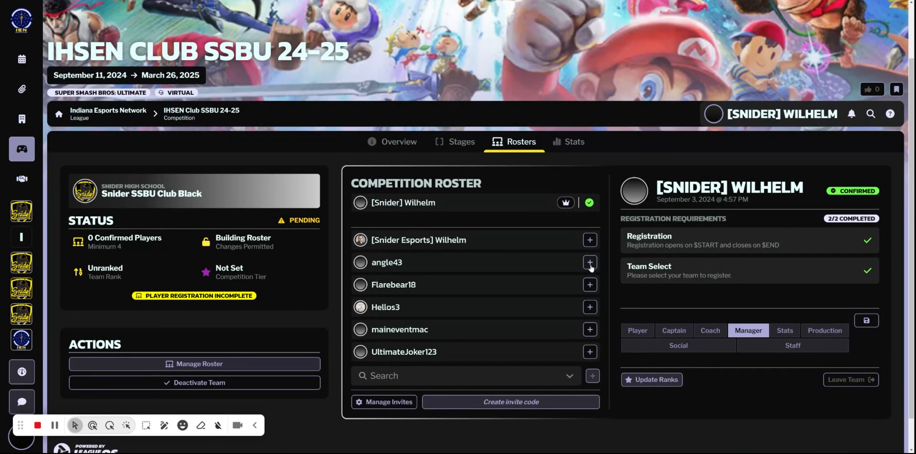
pyautogui.click(589, 353)
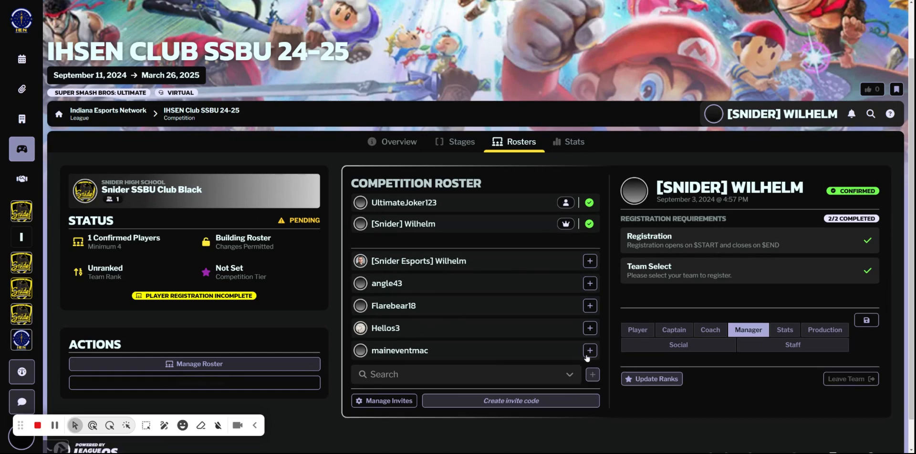
pyautogui.click(590, 284)
pyautogui.click(590, 306)
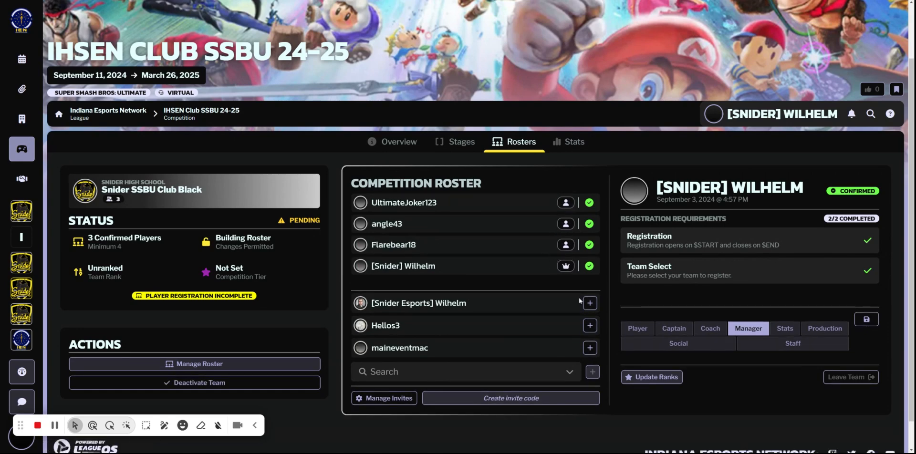
# Search for members matching "hel" and add the first Hellos3 account to the competition roster.
pyautogui.click(523, 372)
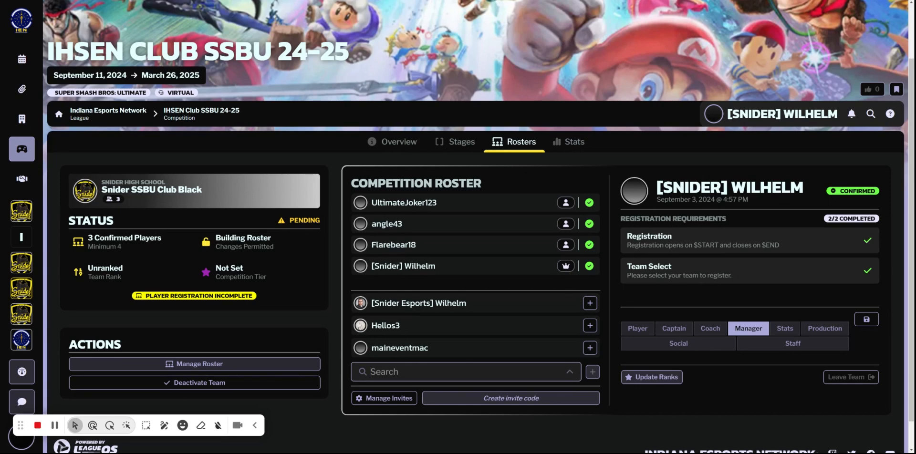
pyautogui.write('von')
pyautogui.press('BackSpace')
pyautogui.write('hell')
pyautogui.press('BackSpace')
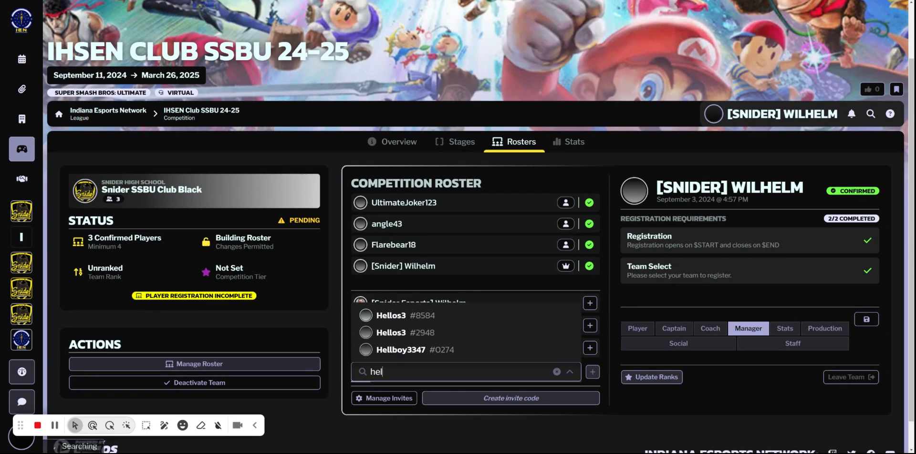
pyautogui.click(400, 317)
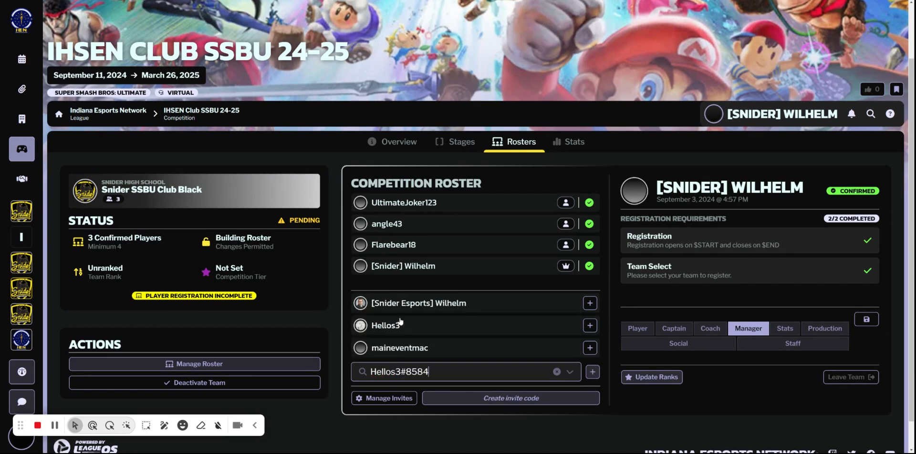
pyautogui.click(593, 372)
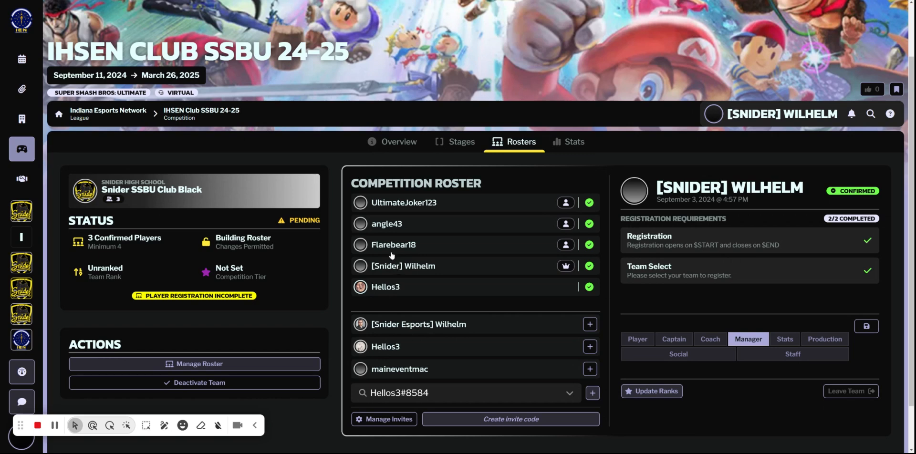
pyautogui.click(419, 205)
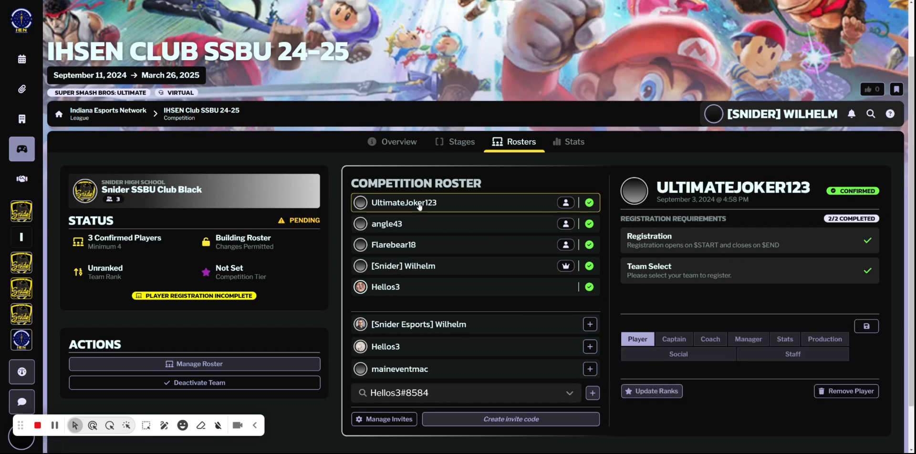
pyautogui.click(681, 238)
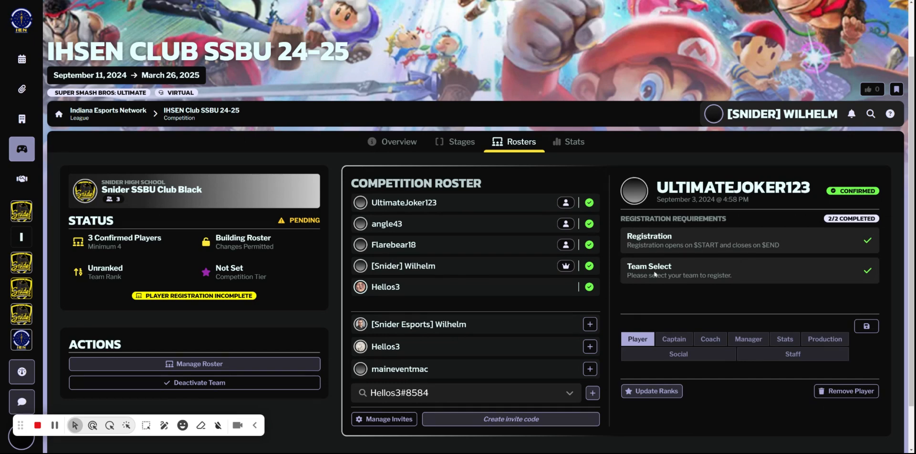
pyautogui.click(376, 292)
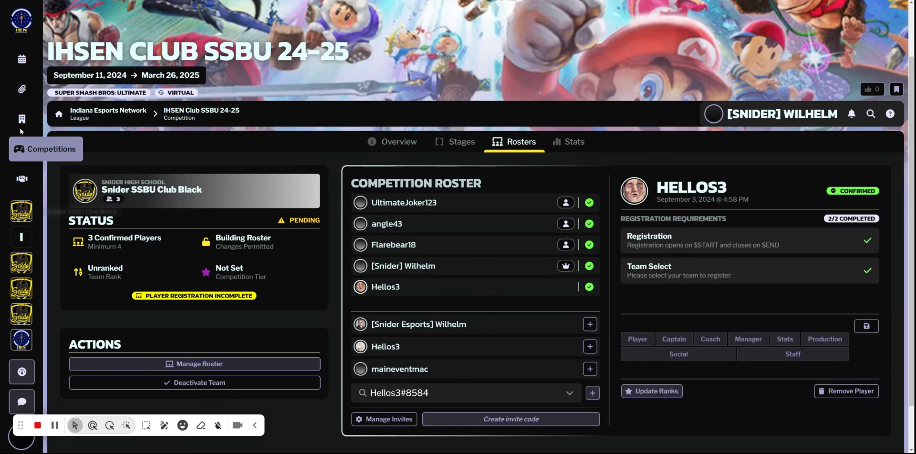
# From the league's home page, open the IHSEN Varsity Valorant 24-25 rosters and the roster management of Snider Varsity Valorant.
pyautogui.click(21, 20)
pyautogui.scroll(-10, 500, 337)
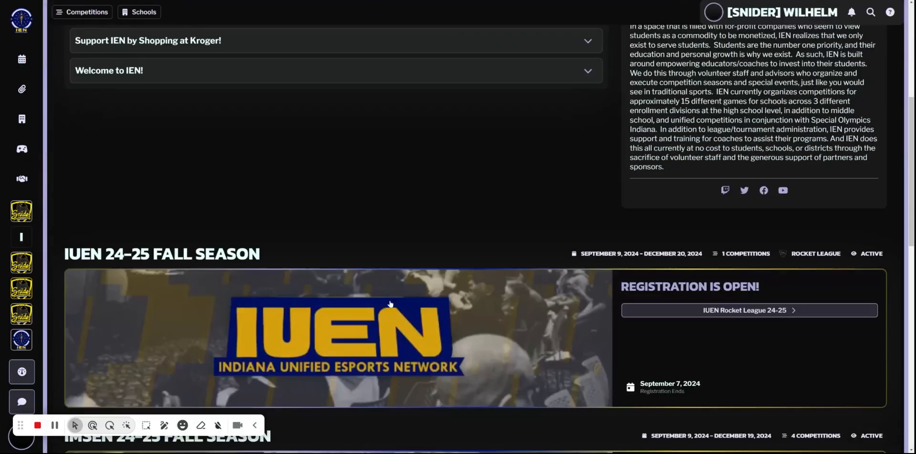
pyautogui.click(756, 323)
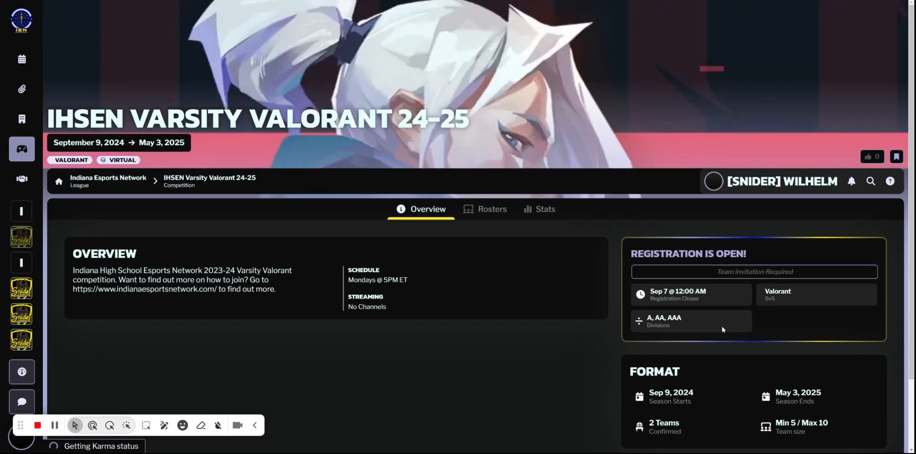
pyautogui.click(514, 209)
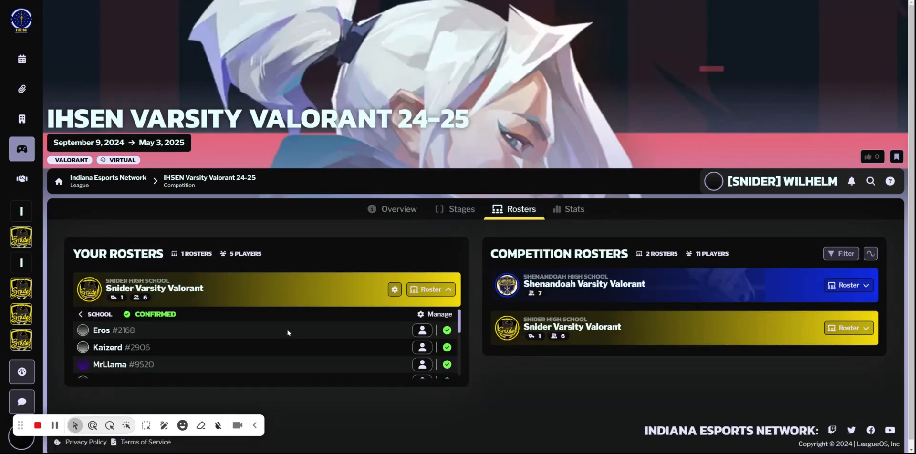
pyautogui.scroll(-2, 288, 333)
pyautogui.scroll(2, 153, 332)
pyautogui.click(395, 290)
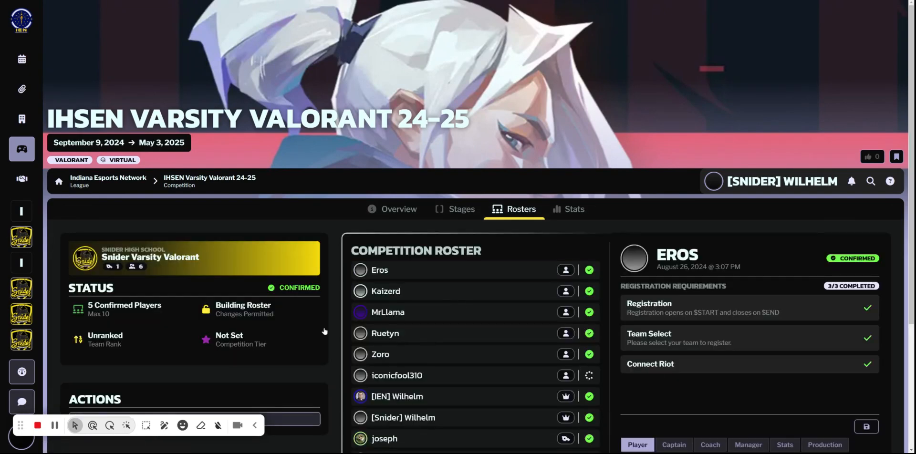
pyautogui.scroll(-2, 415, 216)
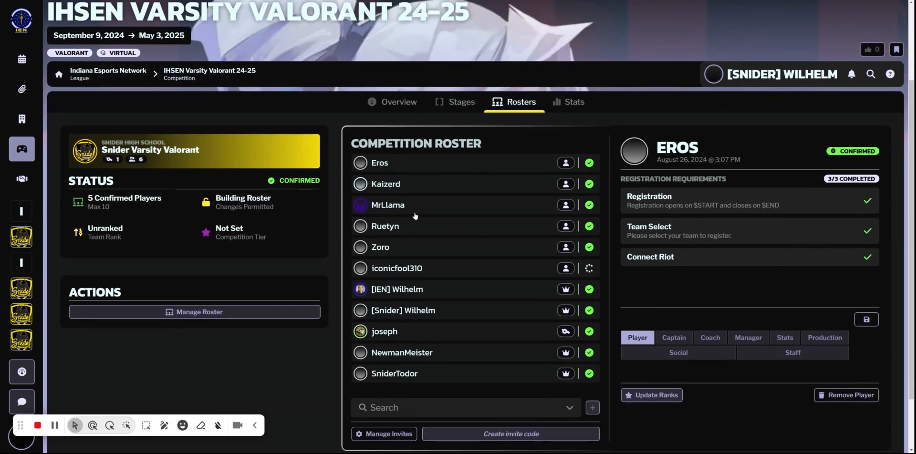
pyautogui.click(422, 187)
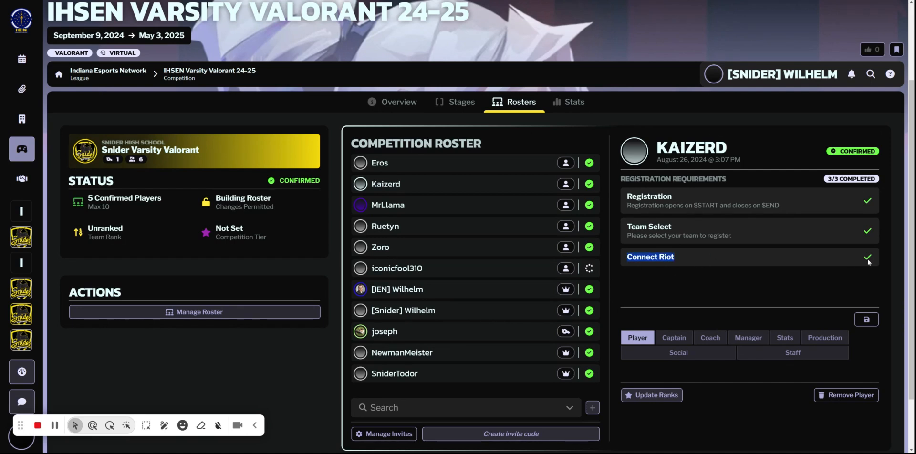
pyautogui.click(414, 252)
pyautogui.click(433, 290)
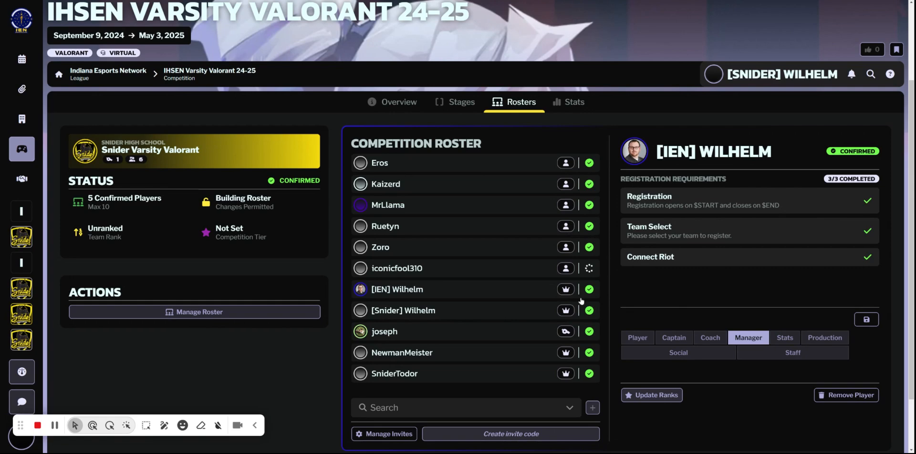
pyautogui.click(485, 275)
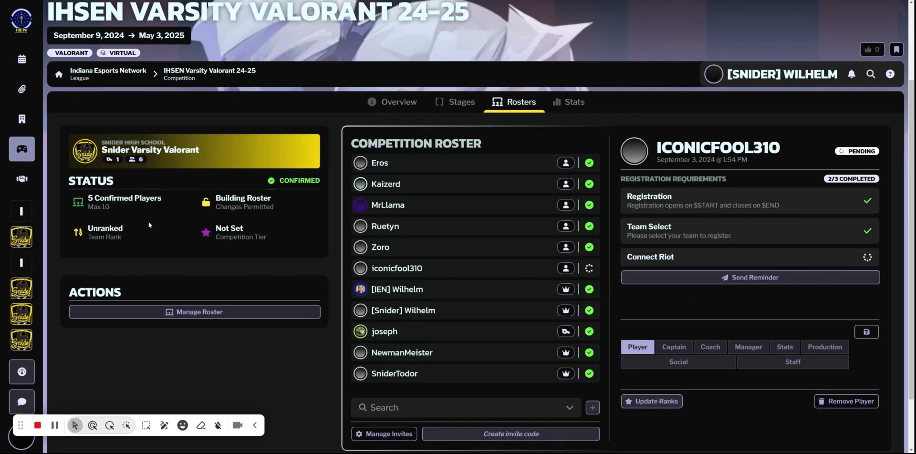
# From the league's home page, open the IHSEN Varsity Minecraft 24-25 rosters and expand the Fairfield Minecraft roster.
pyautogui.click(28, 35)
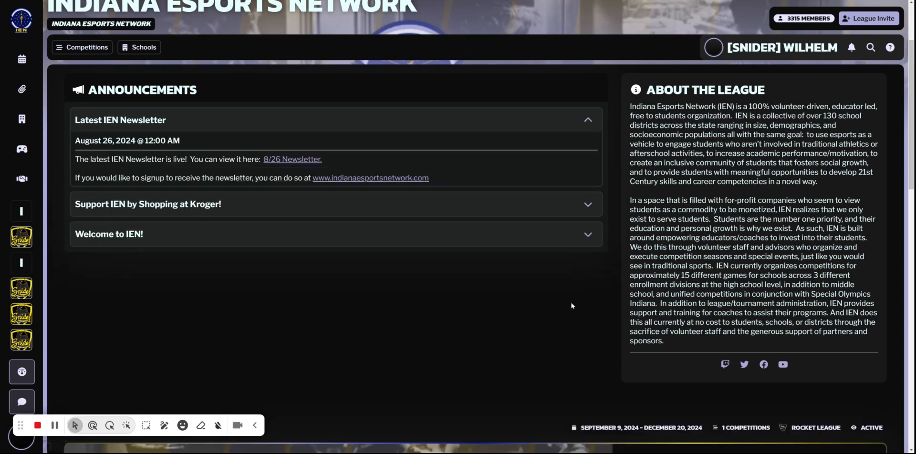
pyautogui.scroll(-15, 682, 316)
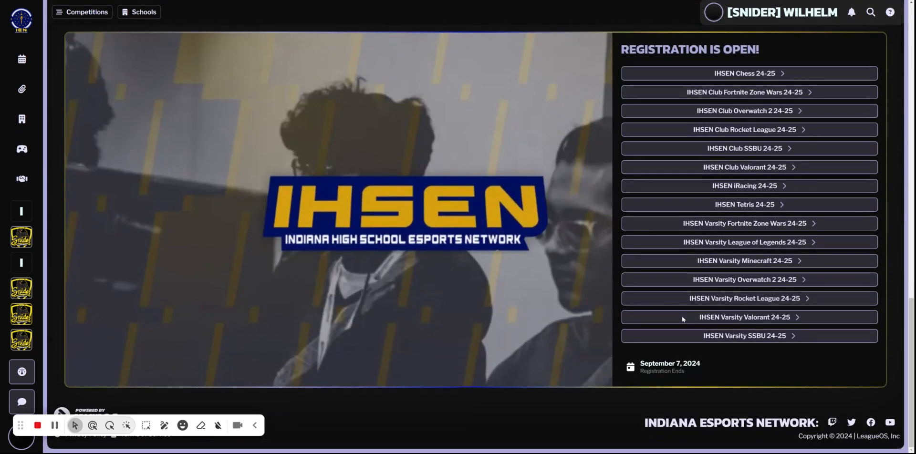
pyautogui.click(765, 261)
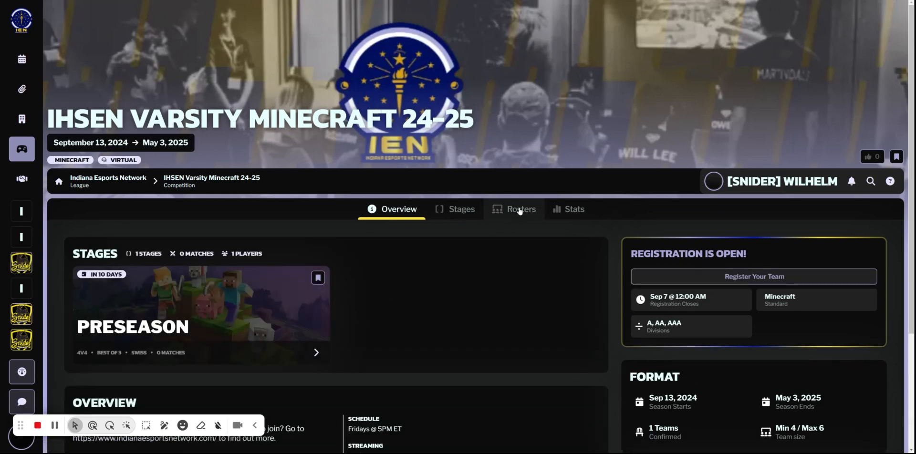
pyautogui.click(507, 214)
pyautogui.click(309, 284)
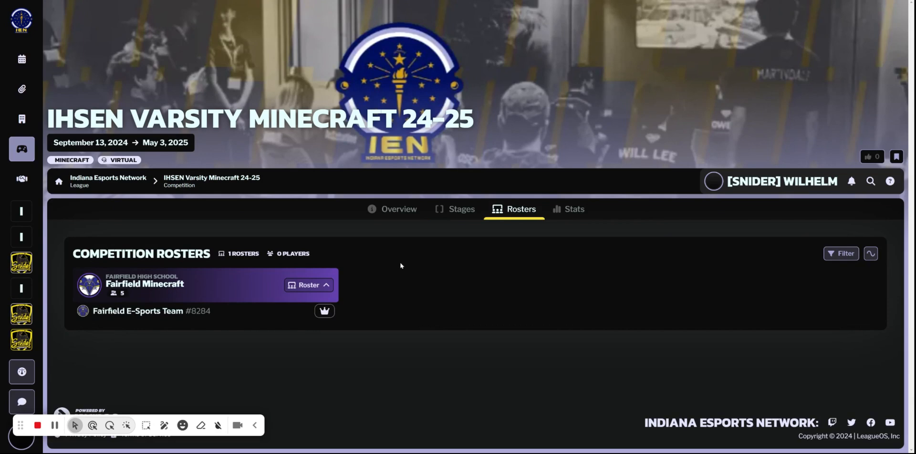
# From the league's home page, open the IHSEN Varsity SSBU 24-25 competition and look through its rosters.
pyautogui.click(402, 218)
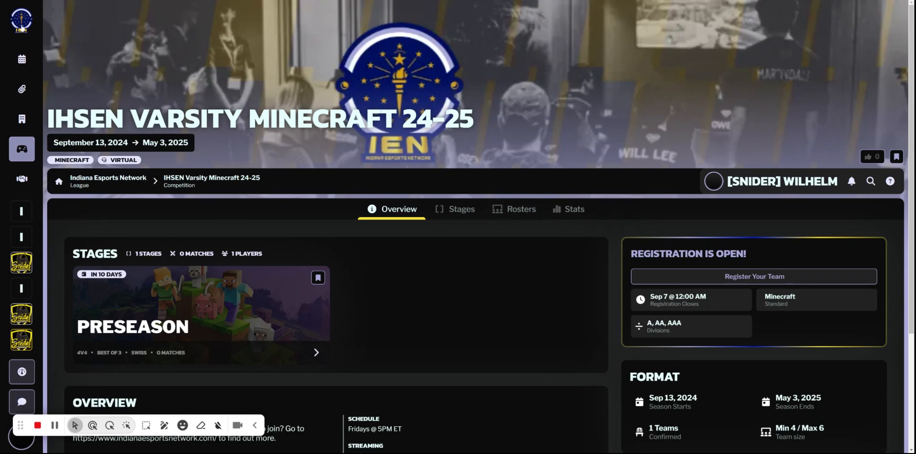
pyautogui.click(22, 28)
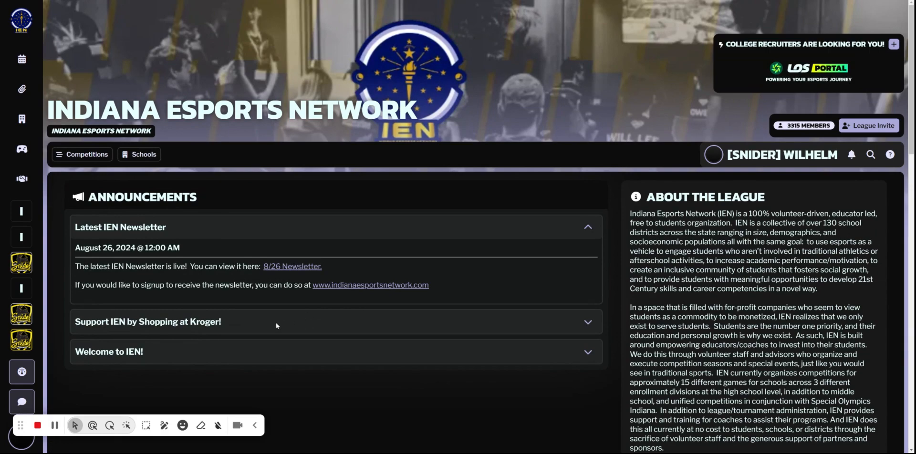
pyautogui.scroll(-10, 384, 334)
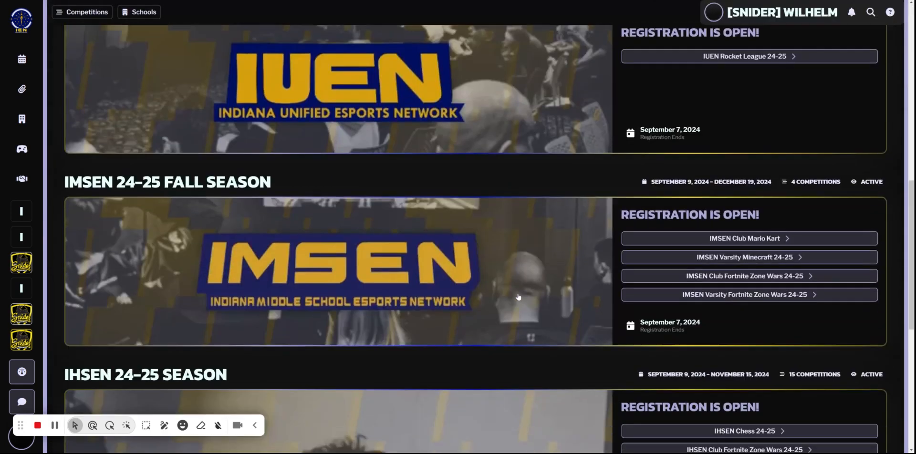
pyautogui.scroll(-2, 518, 297)
pyautogui.scroll(-1, 516, 275)
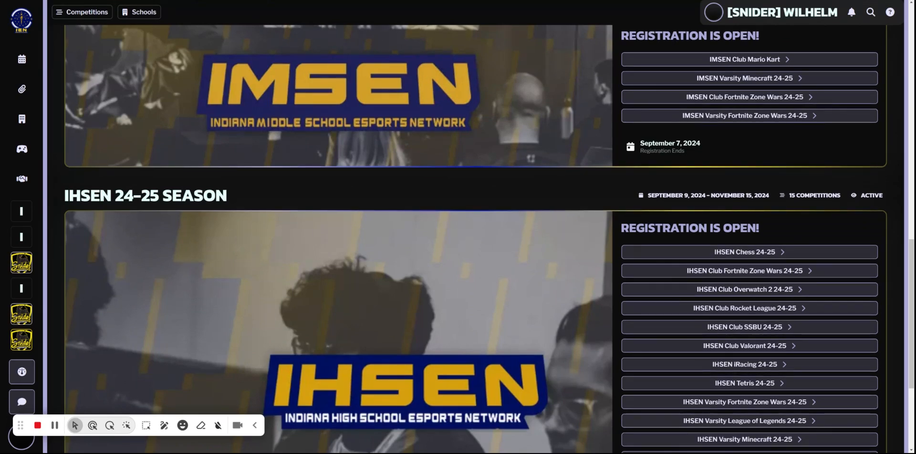
pyautogui.scroll(-1, 659, 398)
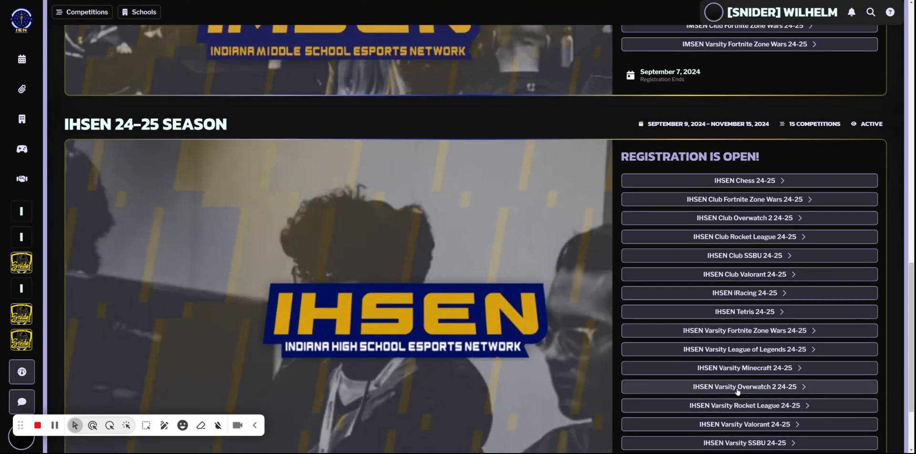
pyautogui.scroll(-1, 745, 390)
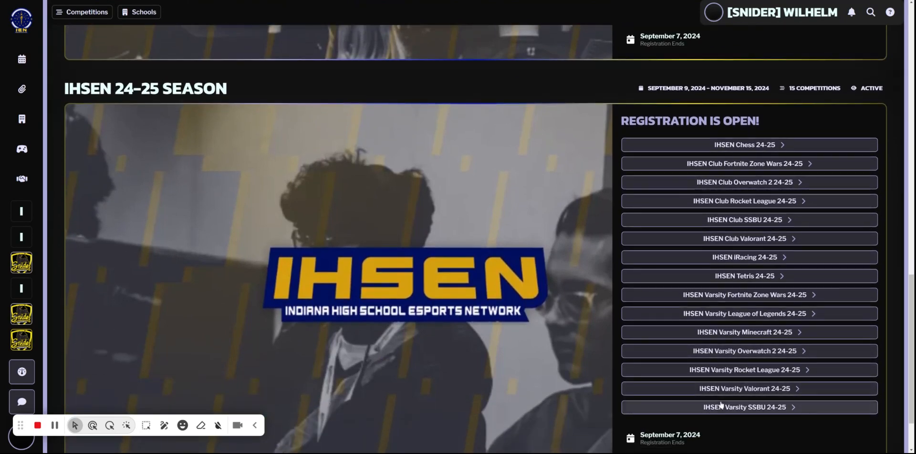
pyautogui.click(723, 407)
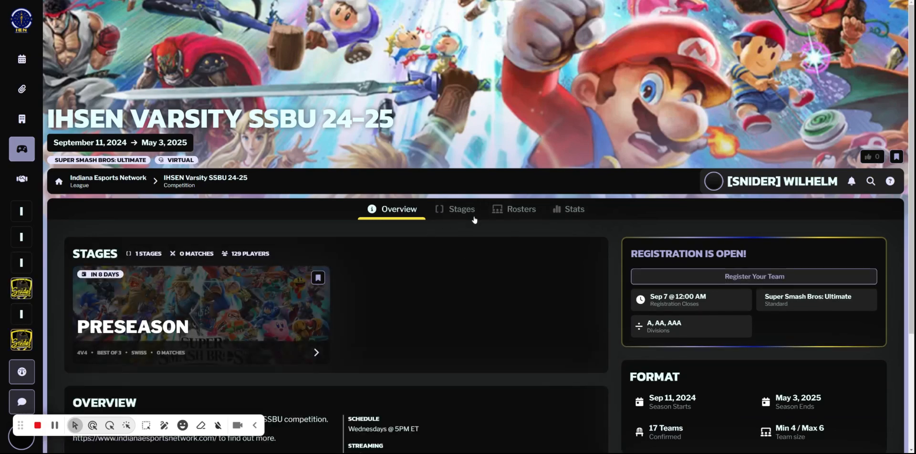
pyautogui.click(504, 210)
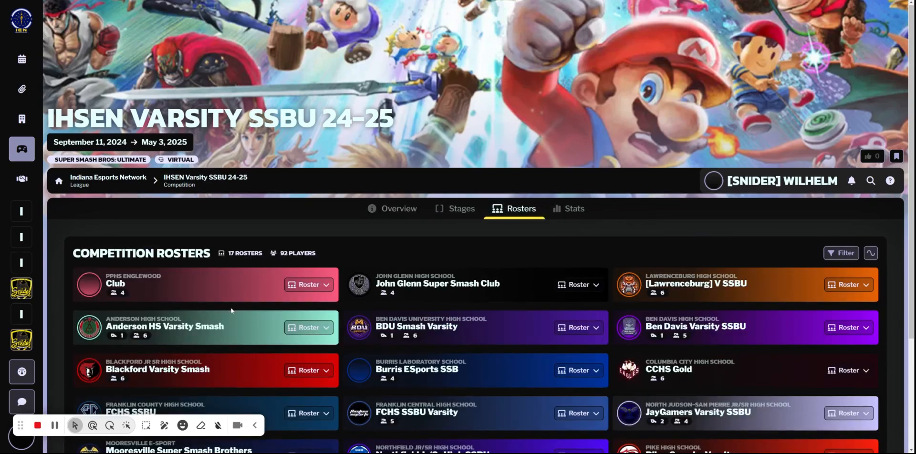
pyautogui.scroll(-3, 232, 310)
pyautogui.scroll(2, 231, 308)
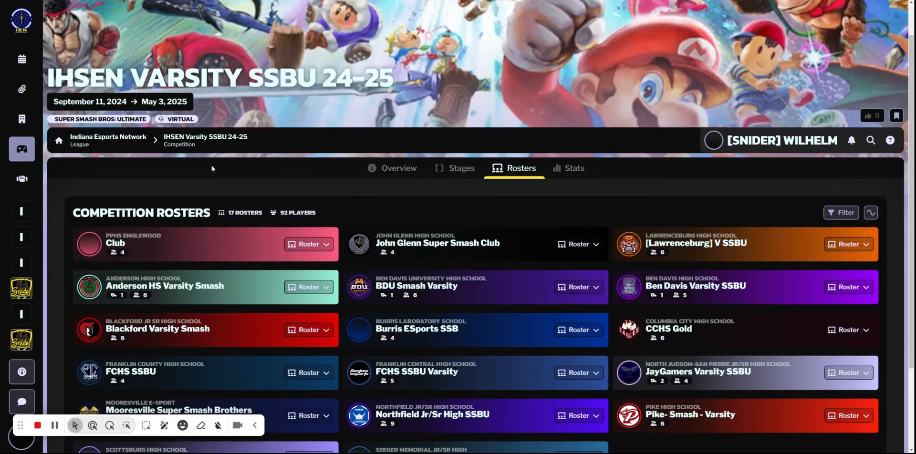
# From the league's home page, open the IHSEN Club SSBU 24-25 rosters and the roster management of Snider SSBU Club Black.
pyautogui.click(21, 21)
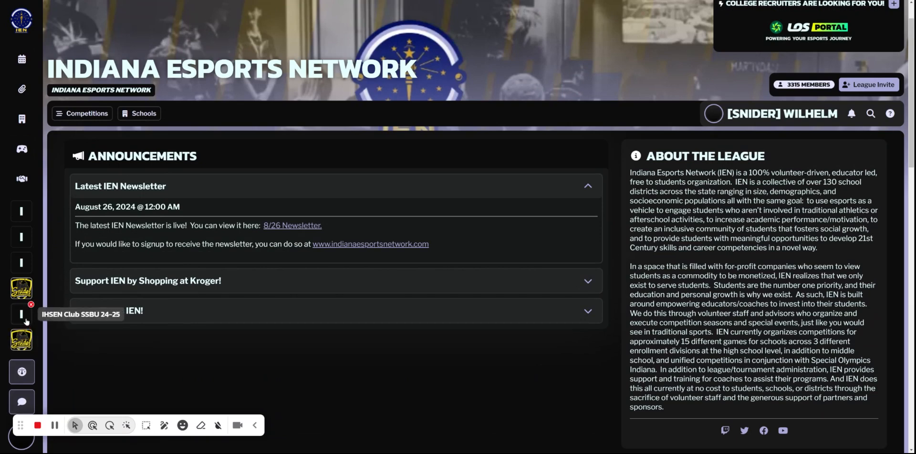
pyautogui.click(27, 321)
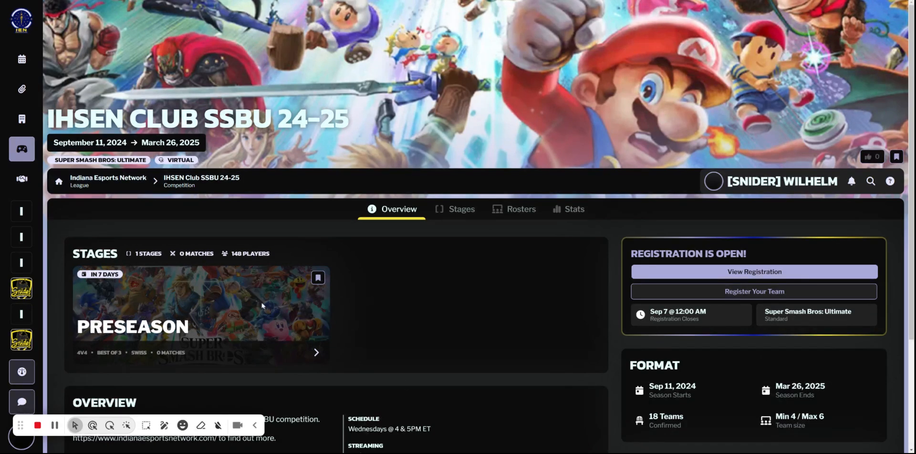
pyautogui.click(515, 213)
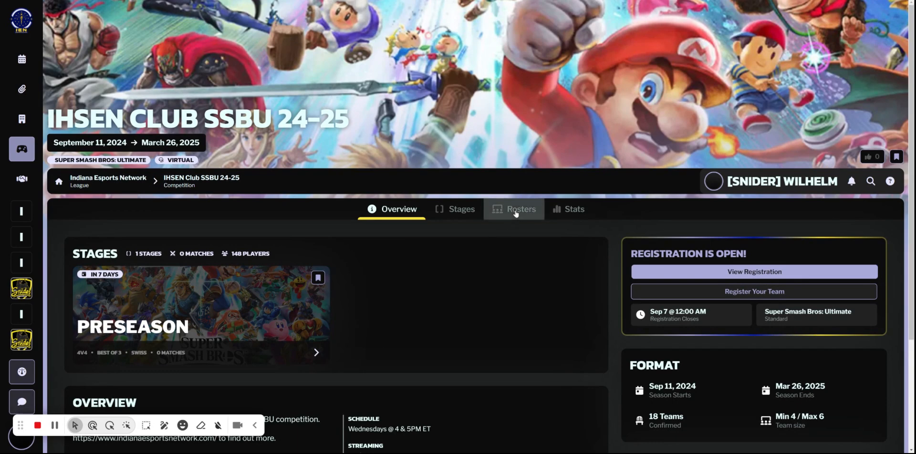
pyautogui.scroll(-1, 165, 244)
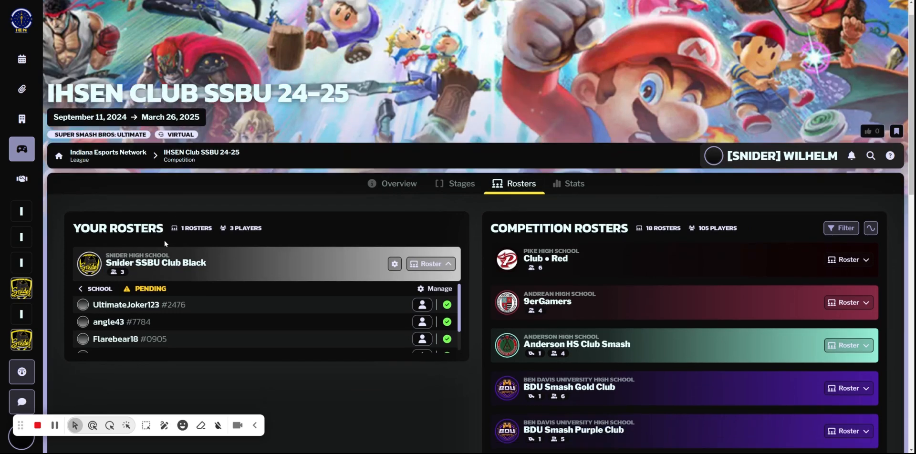
pyautogui.click(395, 254)
pyautogui.scroll(-3, 265, 208)
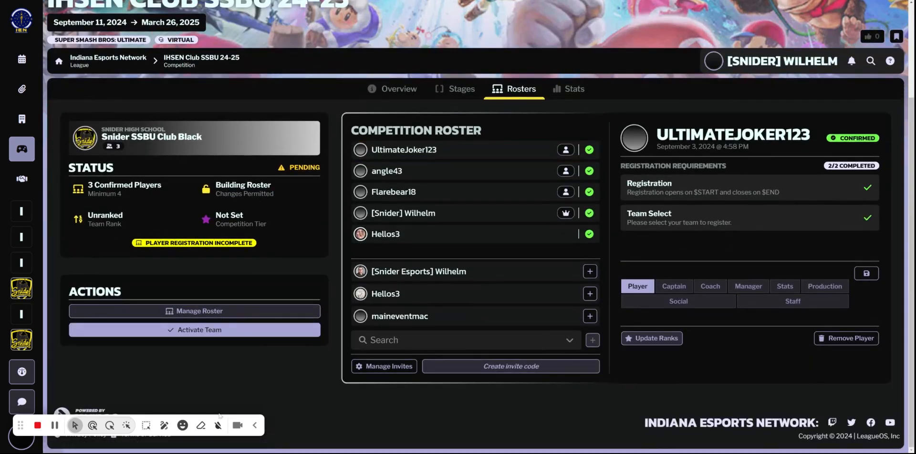
# Activate the Snider SSBU Club Black team, switching its activation off and back on once.
pyautogui.click(213, 331)
pyautogui.click(212, 332)
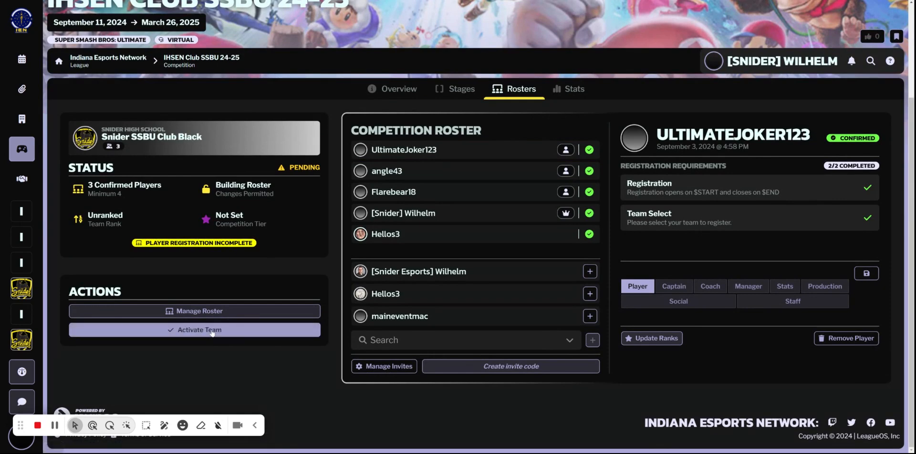
pyautogui.click(221, 334)
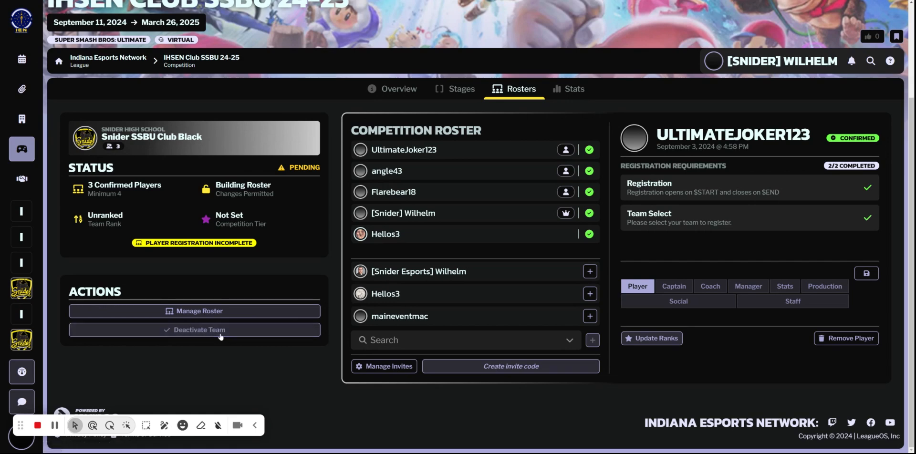
pyautogui.click(226, 332)
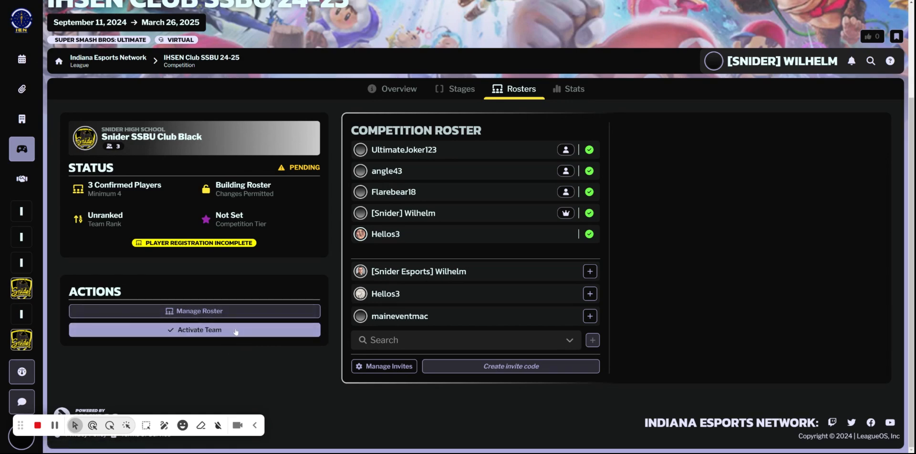
pyautogui.click(167, 330)
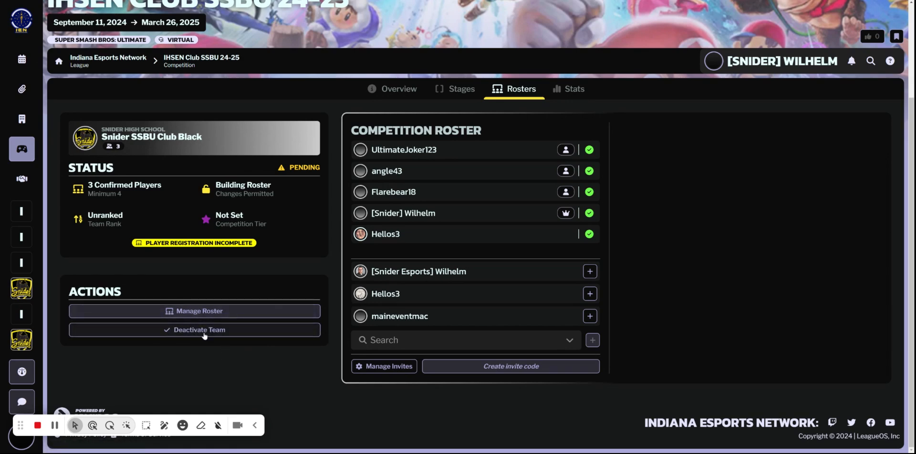
# Reload the IHSEN Club SSBU 24-25 rosters by way of the overview and check the competition's roster list for the Snider team.
pyautogui.click(394, 98)
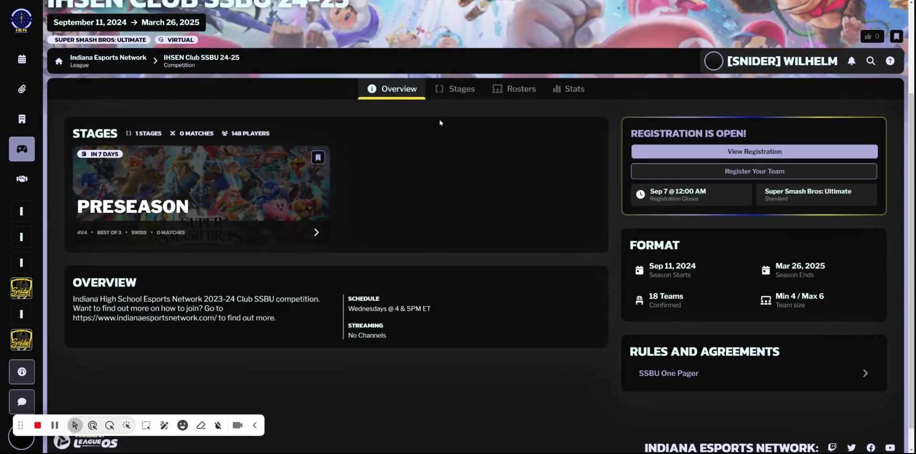
pyautogui.click(517, 89)
pyautogui.scroll(-2, 319, 229)
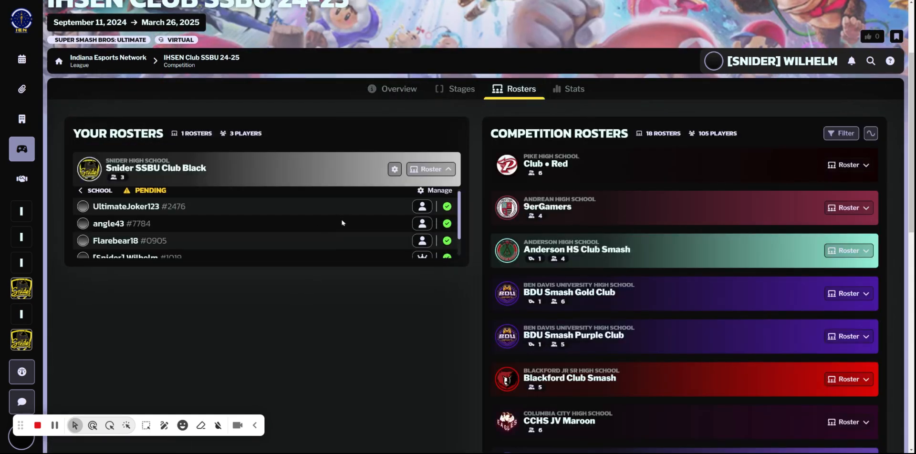
pyautogui.scroll(-10, 647, 293)
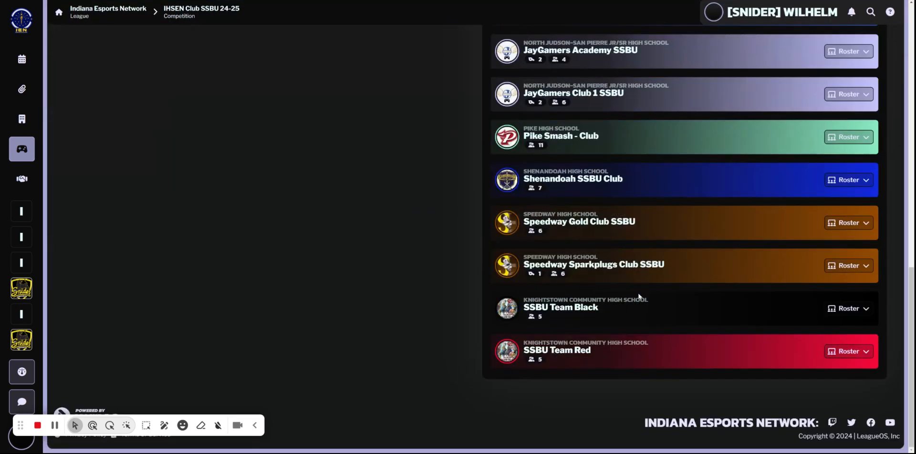
pyautogui.scroll(15, 423, 241)
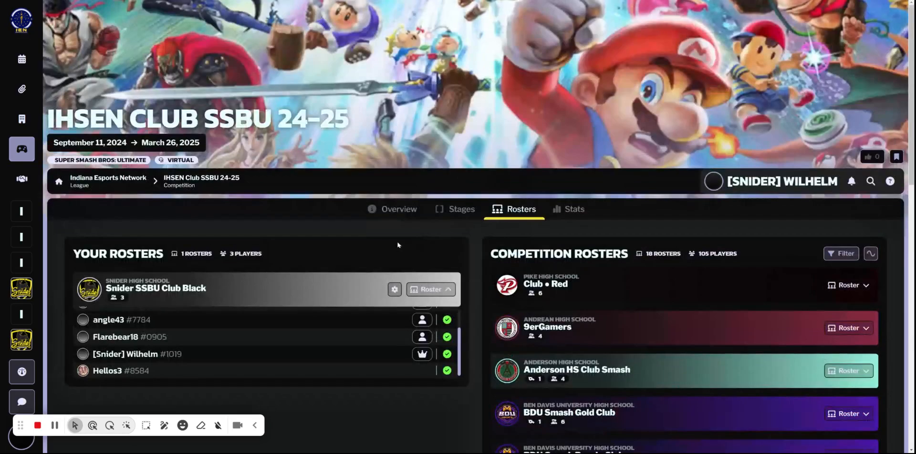
# Reopen the roster management of Snider SSBU Club Black and review its status, available actions and competition roster.
pyautogui.click(394, 290)
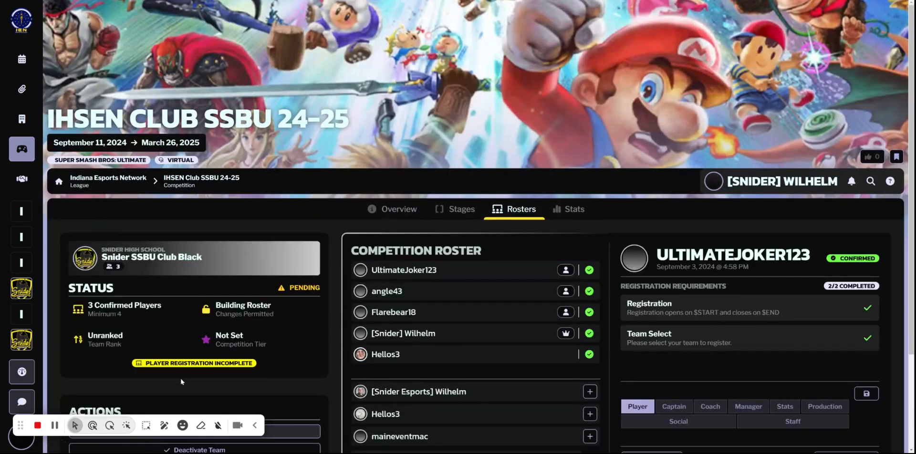
pyautogui.scroll(-3, 461, 390)
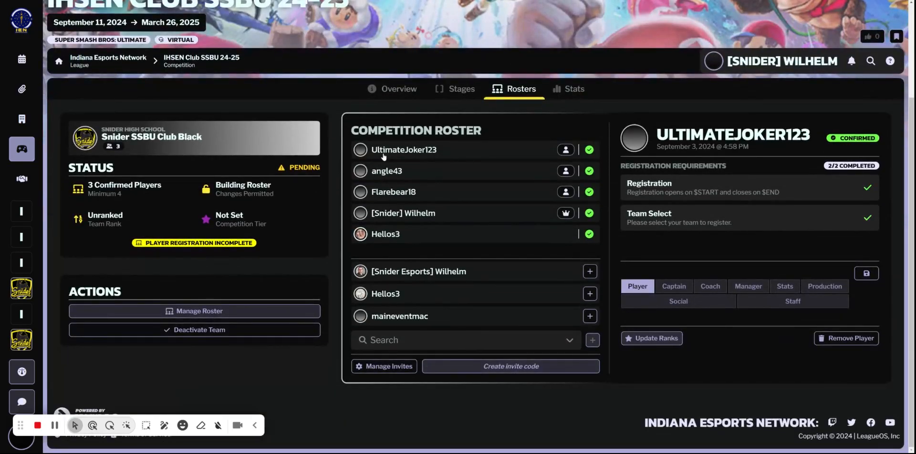
pyautogui.scroll(1, 266, 200)
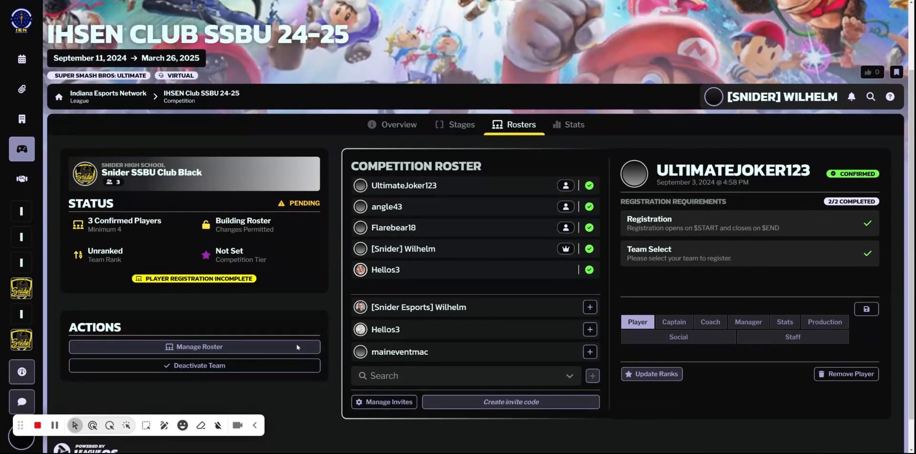